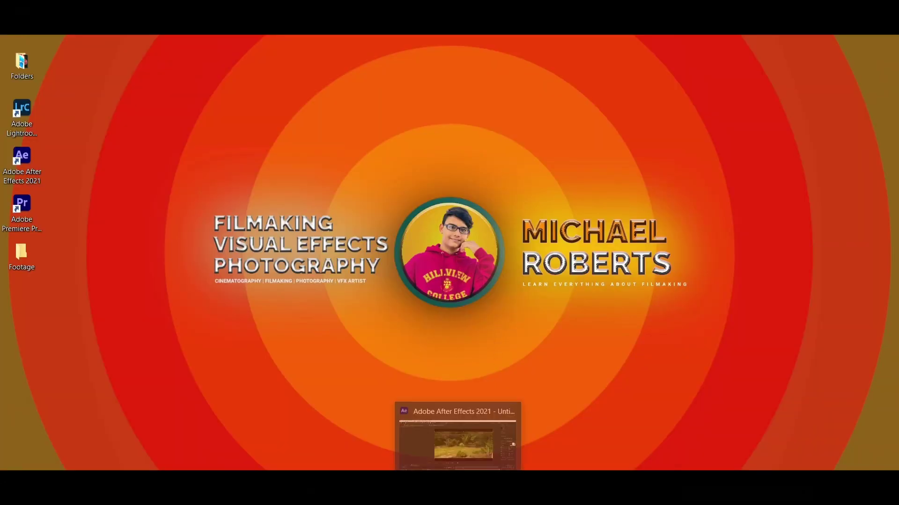
Step: Select the garden footage layer and open its Effect > Generate list to reach CC Light Rays
{"action": "left_click", "coordinate": [460, 433]}
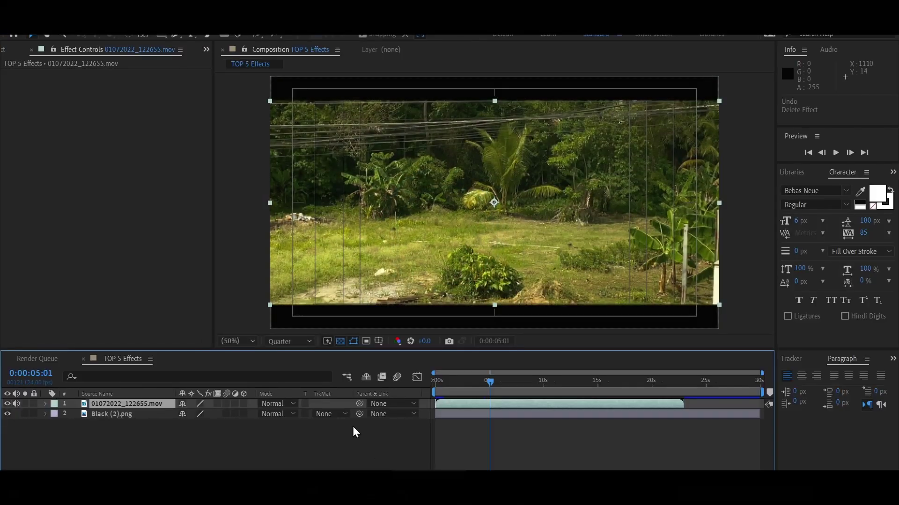
{"action": "left_click", "coordinate": [353, 428]}
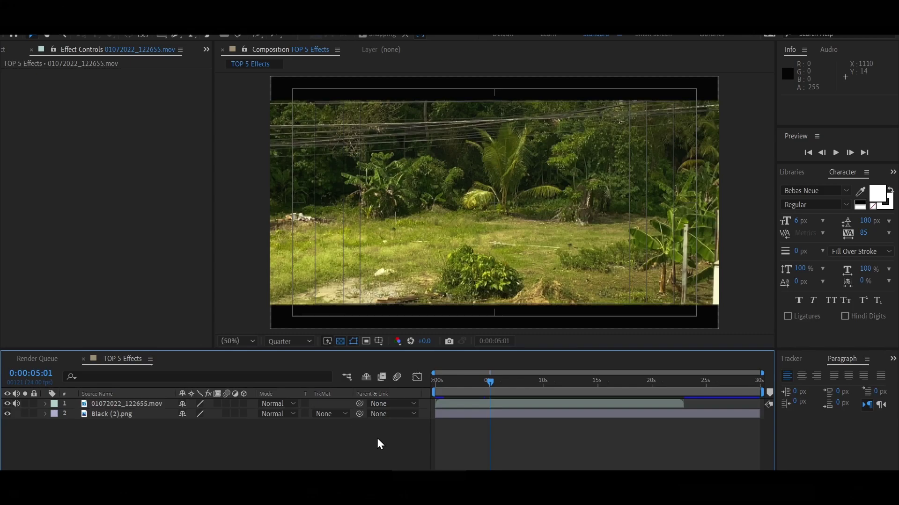
{"action": "left_click", "coordinate": [121, 404]}
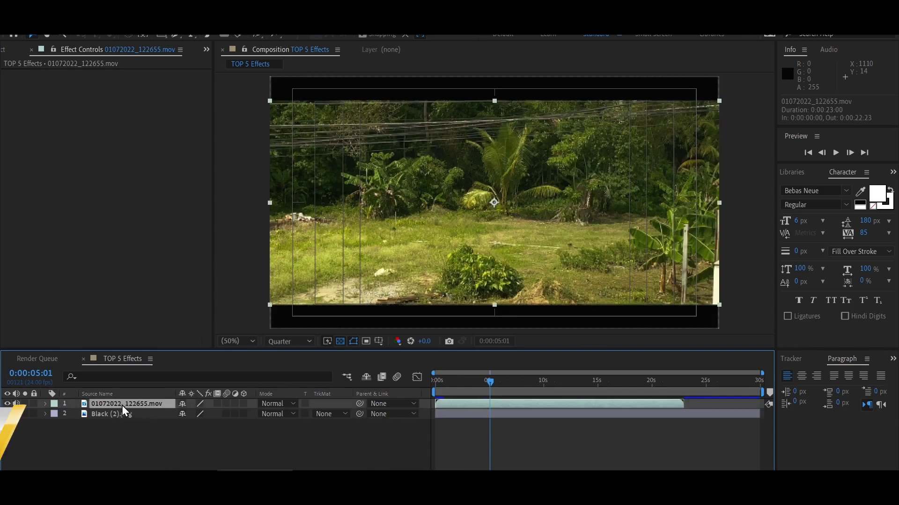
{"action": "right_click", "coordinate": [123, 406]}
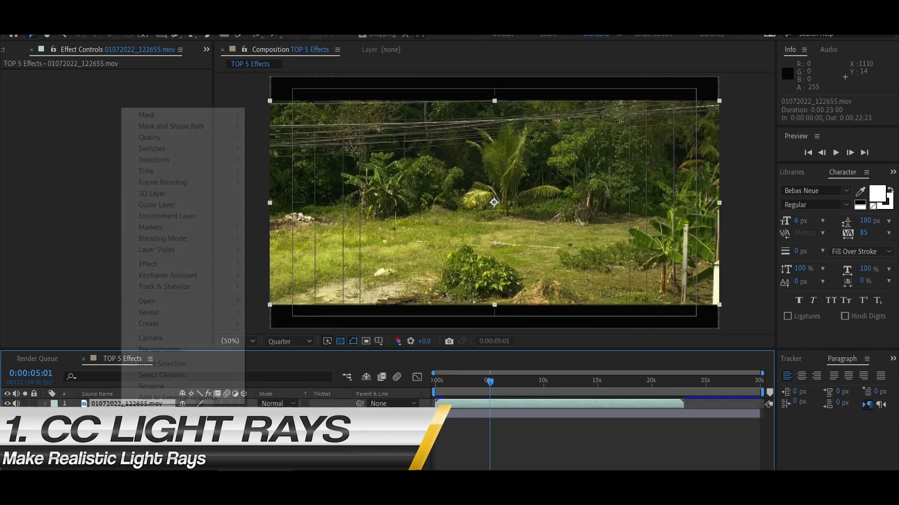
{"action": "mouse_move", "coordinate": [152, 268]}
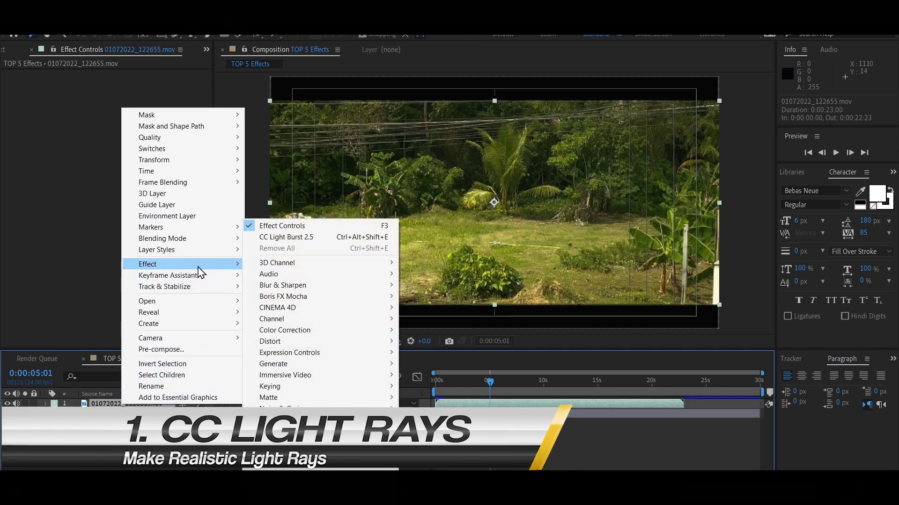
{"action": "mouse_move", "coordinate": [281, 366]}
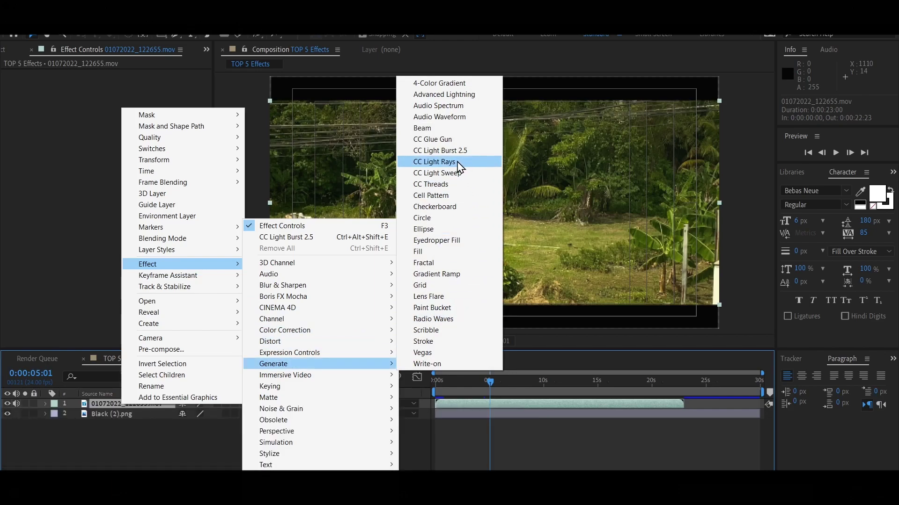
Step: Apply CC Light Rays with Intensity 297 and its Center at the frame's top right (3280,41)
{"action": "left_click", "coordinate": [434, 162]}
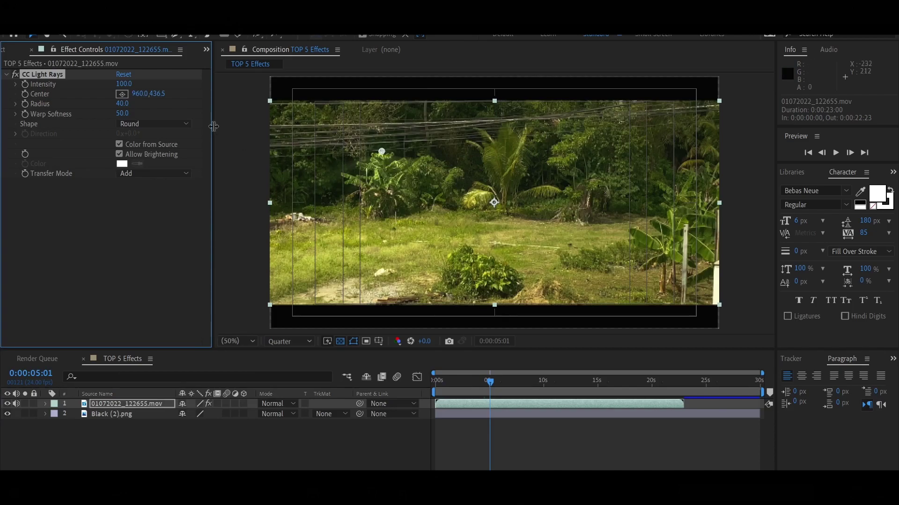
{"action": "left_click_drag", "start_coordinate": [166, 77], "coordinate": [239, 83]}
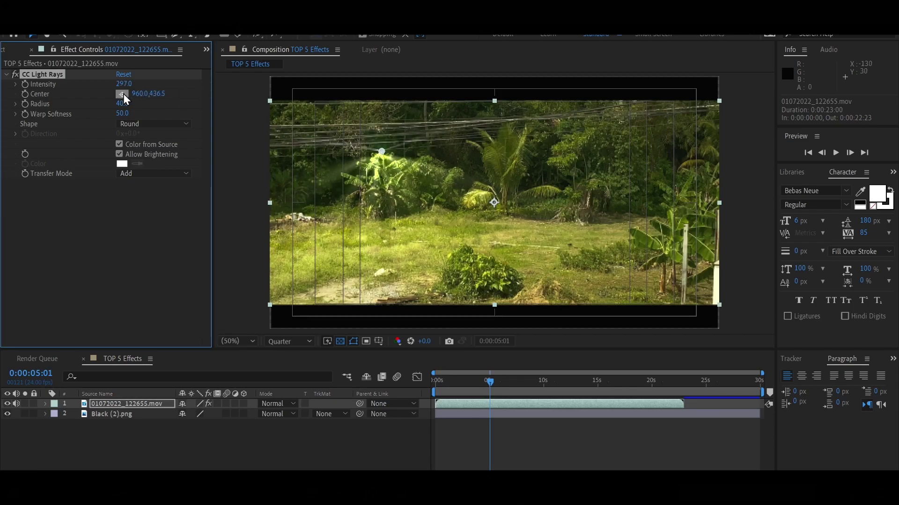
{"action": "left_click_drag", "start_coordinate": [452, 394], "coordinate": [433, 397]}
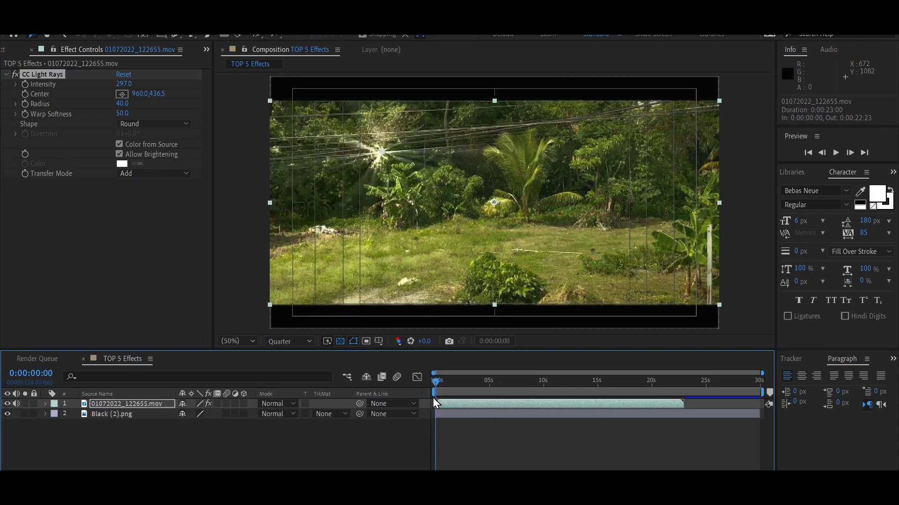
{"action": "left_click", "coordinate": [121, 94]}
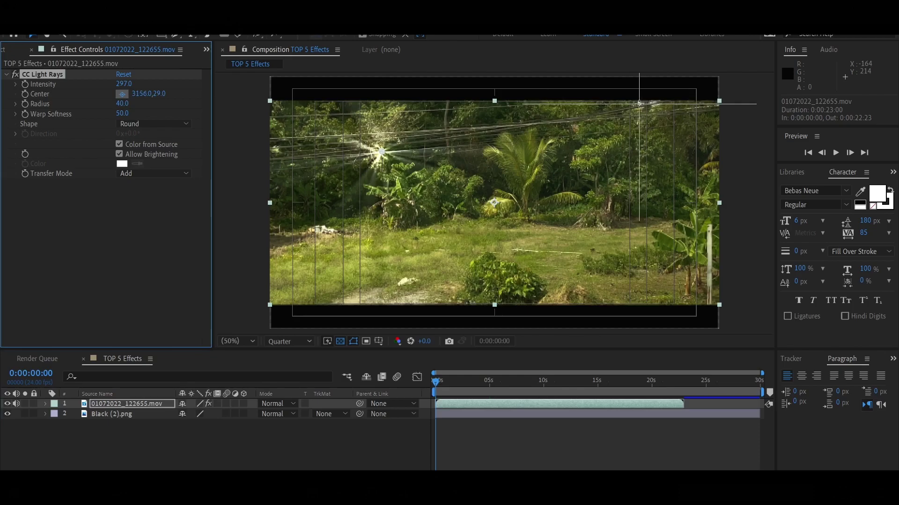
{"action": "left_click", "coordinate": [653, 105]}
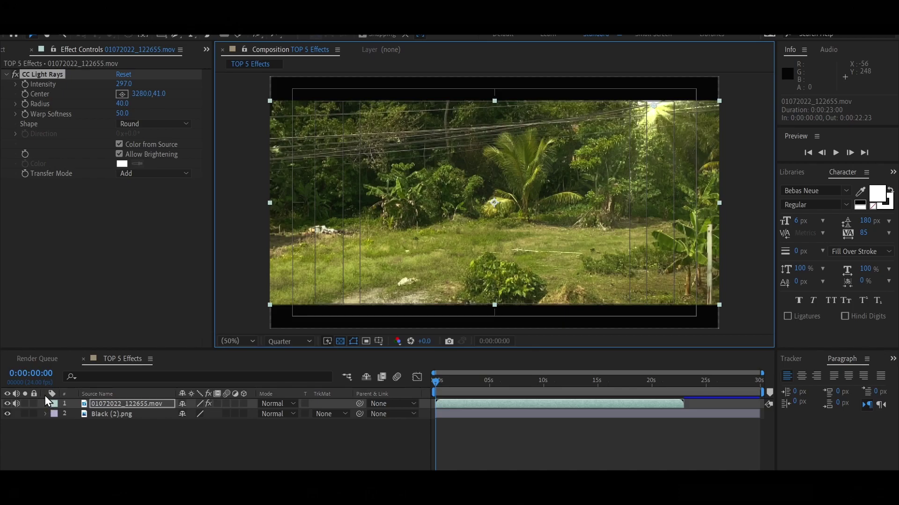
Step: Keyframe the light-ray Center at the start and reveal its timeline property at about 8 seconds
{"action": "left_click", "coordinate": [24, 93]}
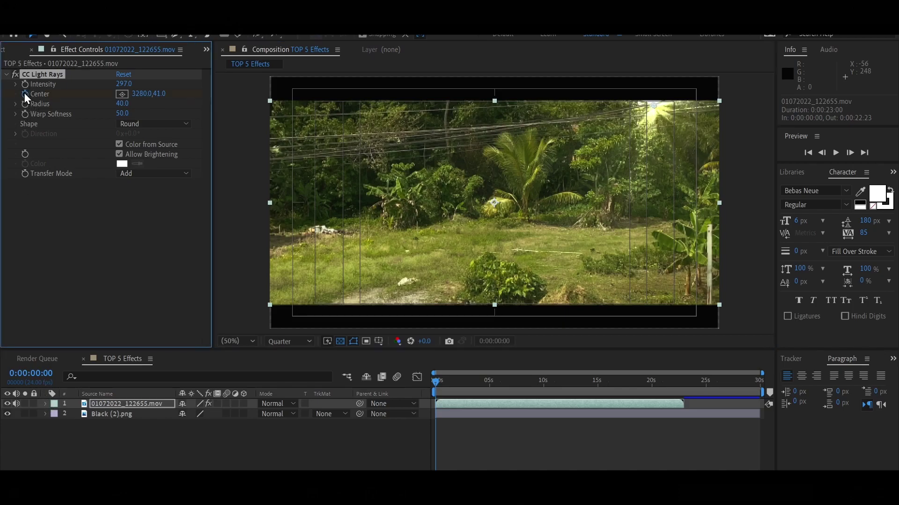
{"action": "left_click", "coordinate": [44, 403]}
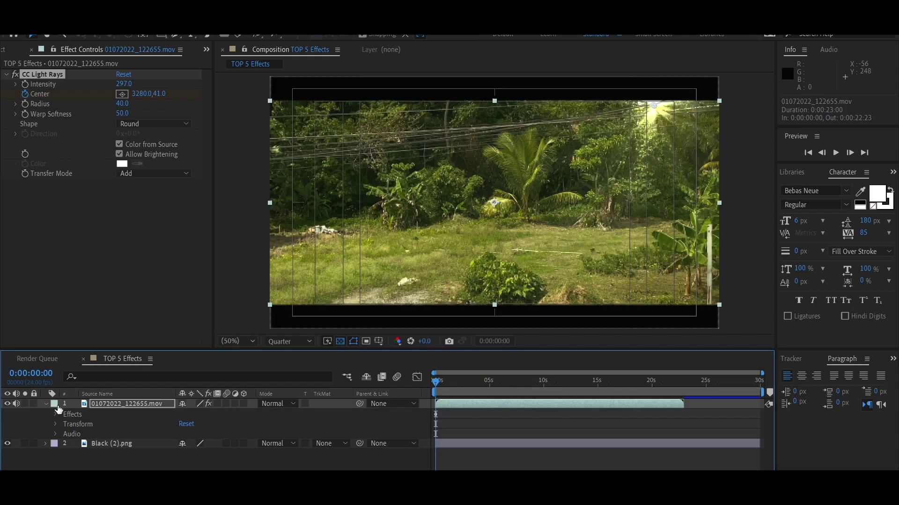
{"action": "left_click", "coordinate": [56, 414]}
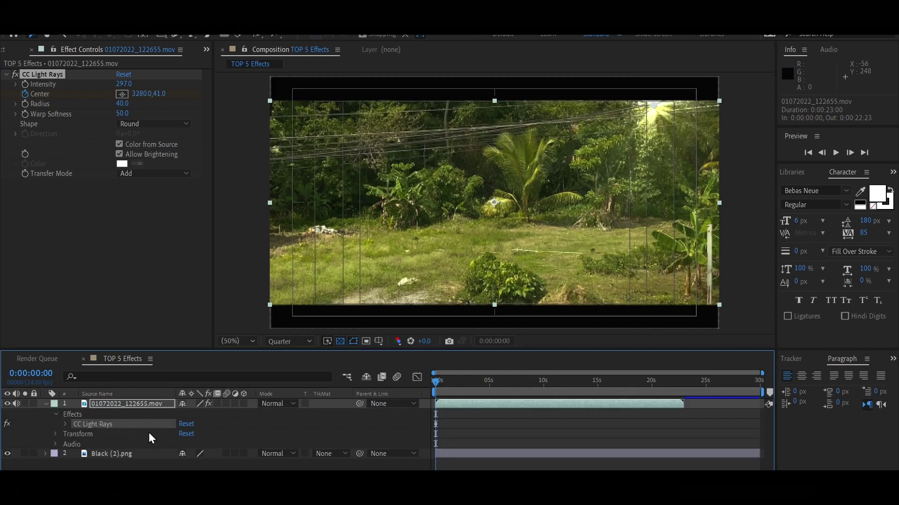
{"action": "left_click", "coordinate": [65, 424]}
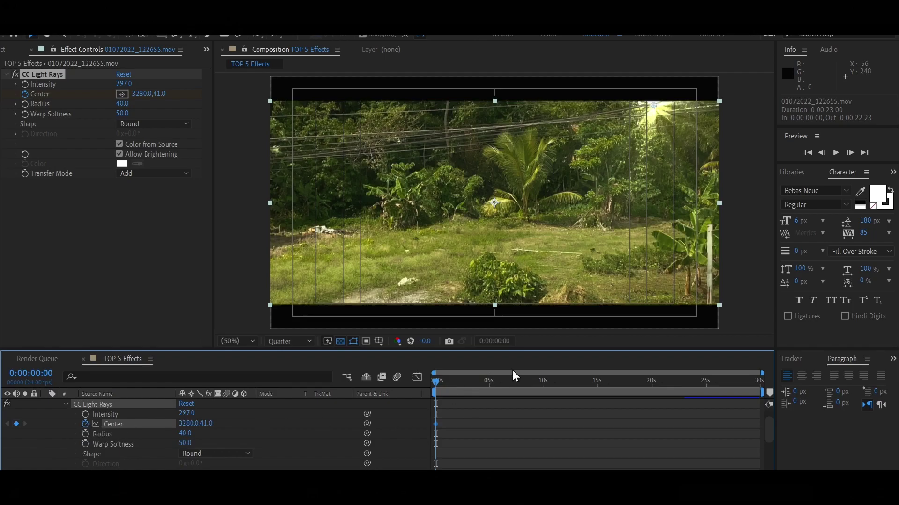
{"action": "left_click_drag", "start_coordinate": [479, 383], "coordinate": [499, 389]}
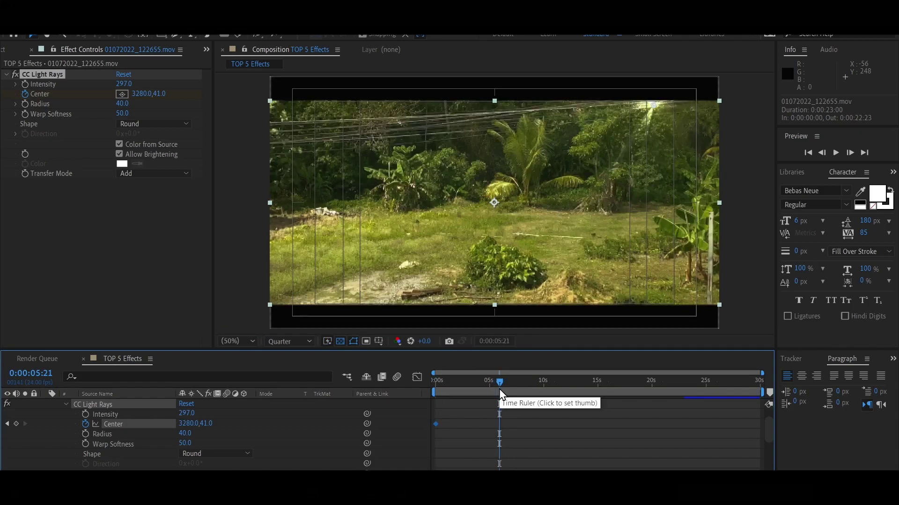
{"action": "left_click_drag", "start_coordinate": [506, 384], "coordinate": [528, 387]}
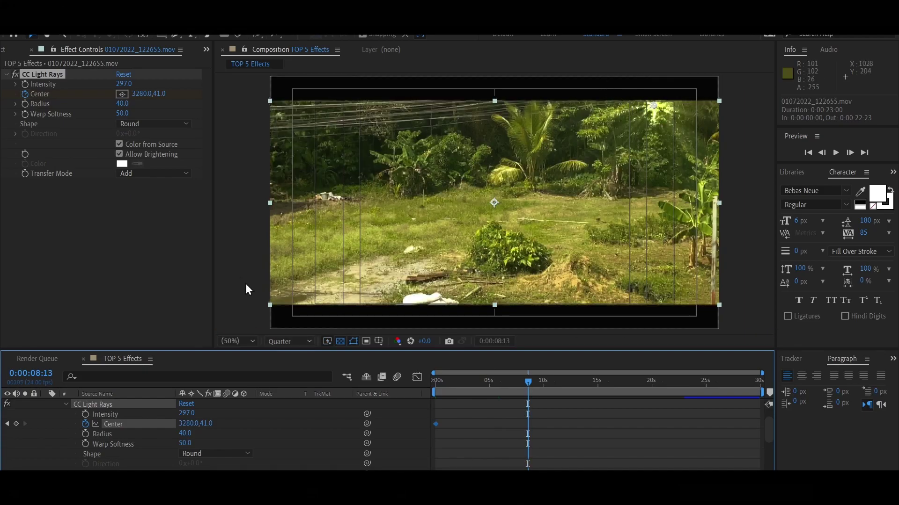
Step: Shift the Center right and higher at 8 seconds, then preview the rays from the start
{"action": "left_click_drag", "start_coordinate": [134, 425], "coordinate": [206, 424]}
{"action": "left_click_drag", "start_coordinate": [156, 409], "coordinate": [109, 397]}
{"action": "key", "text": "Home"}
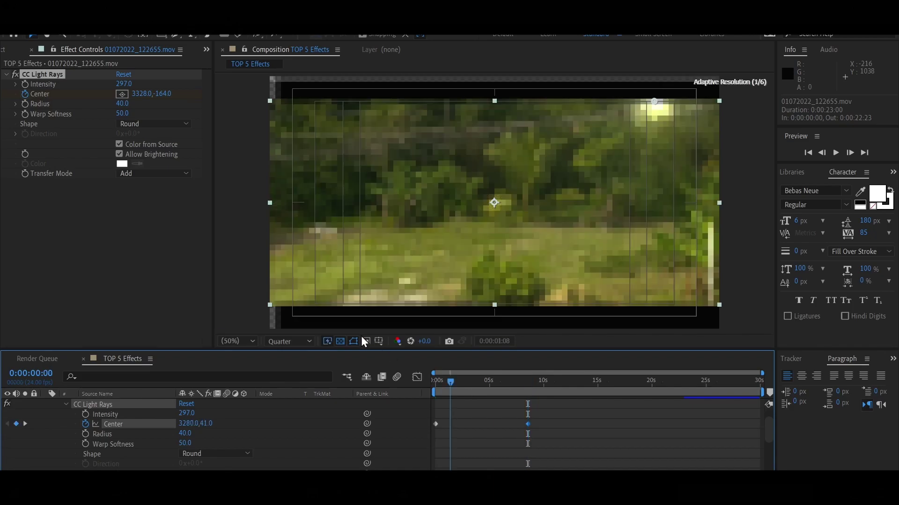
{"action": "key", "text": "space"}
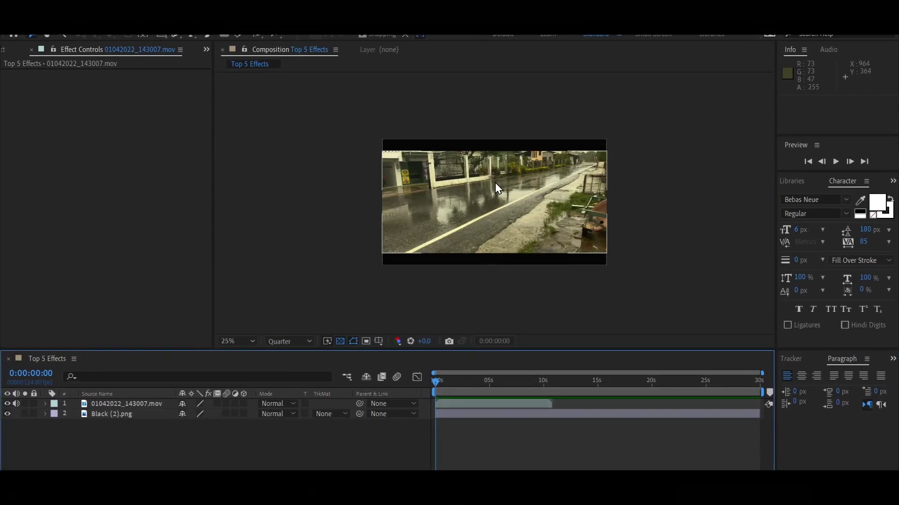
Step: Select the rainy road footage layer and open its Effect > Obsolete list showing Lightning
{"action": "scroll", "coordinate": [495, 183], "scroll_direction": "up", "scroll_amount": 2}
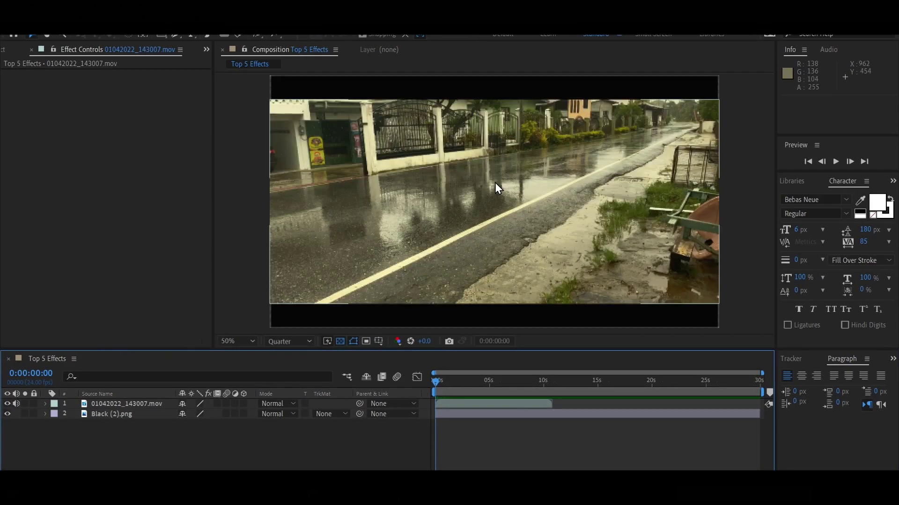
{"action": "left_click", "coordinate": [156, 404]}
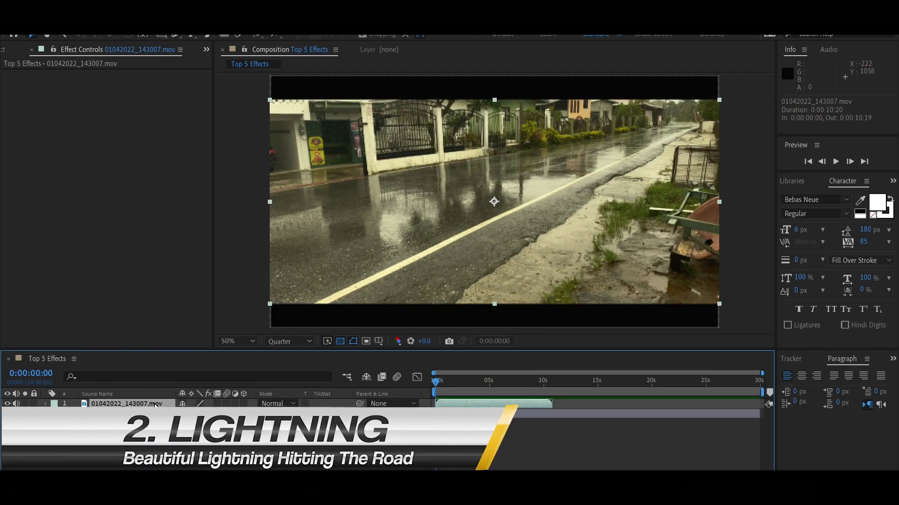
{"action": "right_click", "coordinate": [156, 404]}
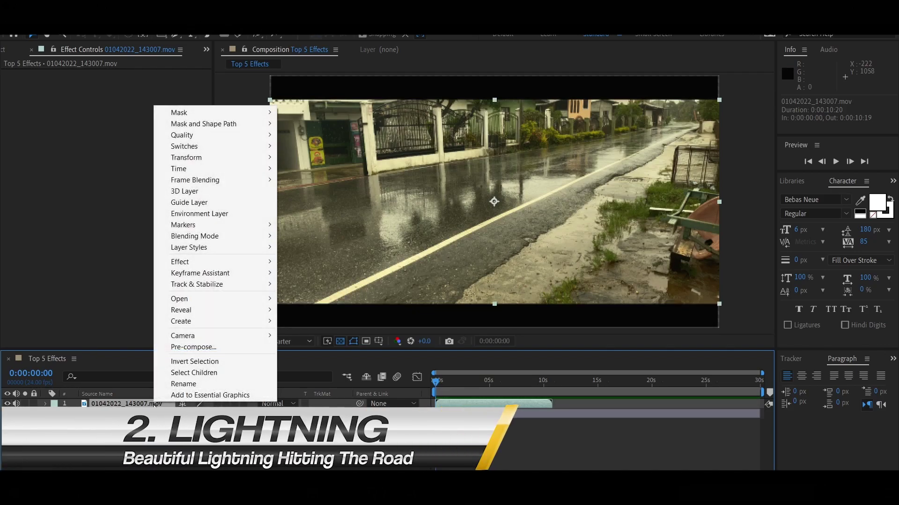
{"action": "mouse_move", "coordinate": [189, 265]}
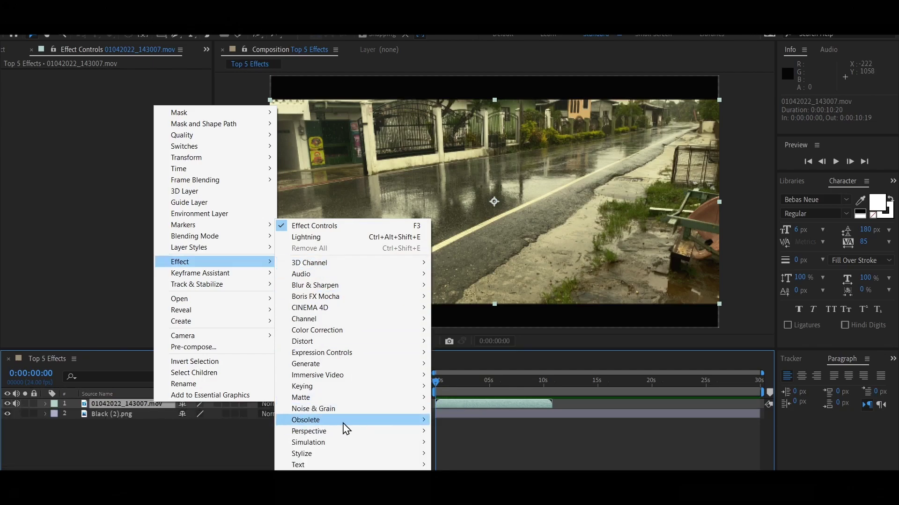
{"action": "mouse_move", "coordinate": [303, 419]}
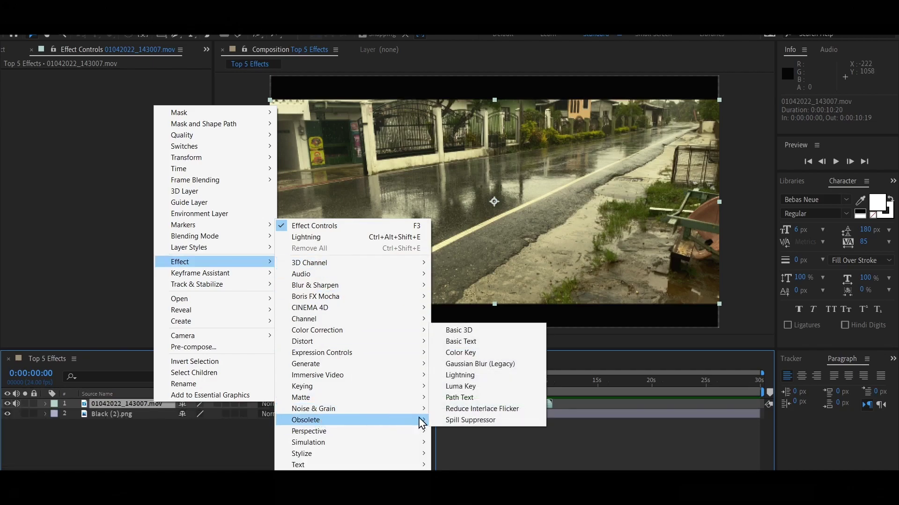
Step: Apply Lightning, starting the bolt at the frame's top edge and ending it on the road
{"action": "left_click", "coordinate": [451, 376]}
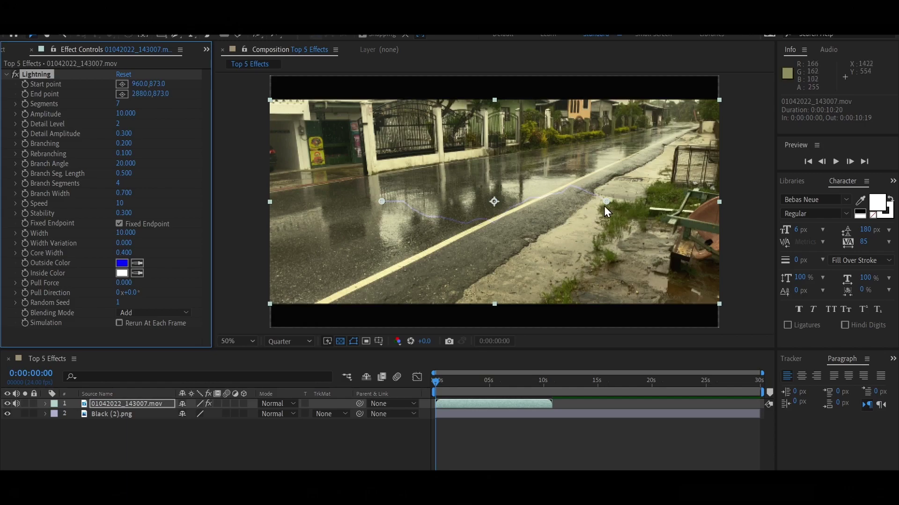
{"action": "left_click", "coordinate": [122, 83]}
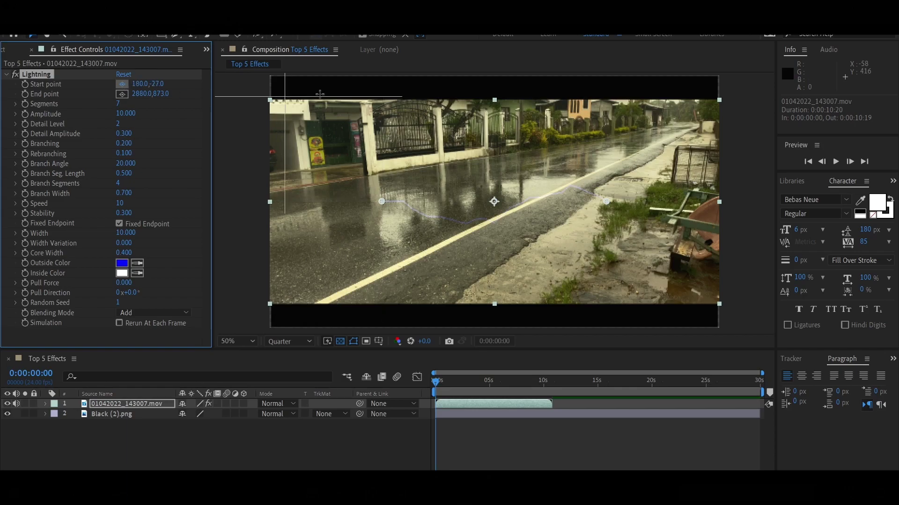
{"action": "left_click", "coordinate": [364, 91]}
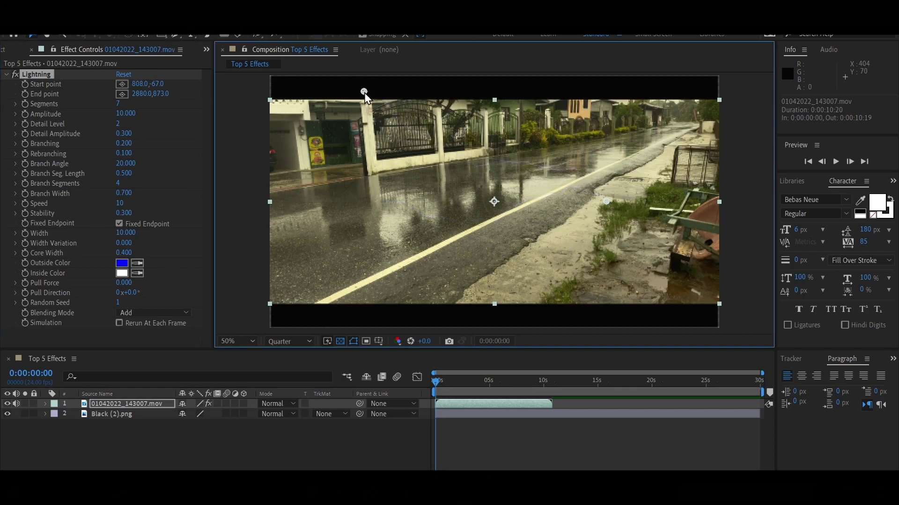
{"action": "left_click", "coordinate": [122, 94]}
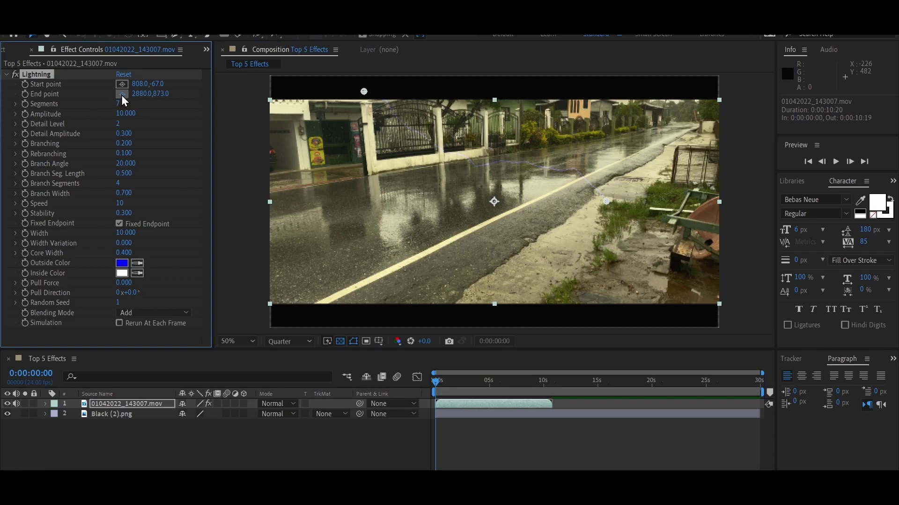
{"action": "left_click", "coordinate": [511, 177]}
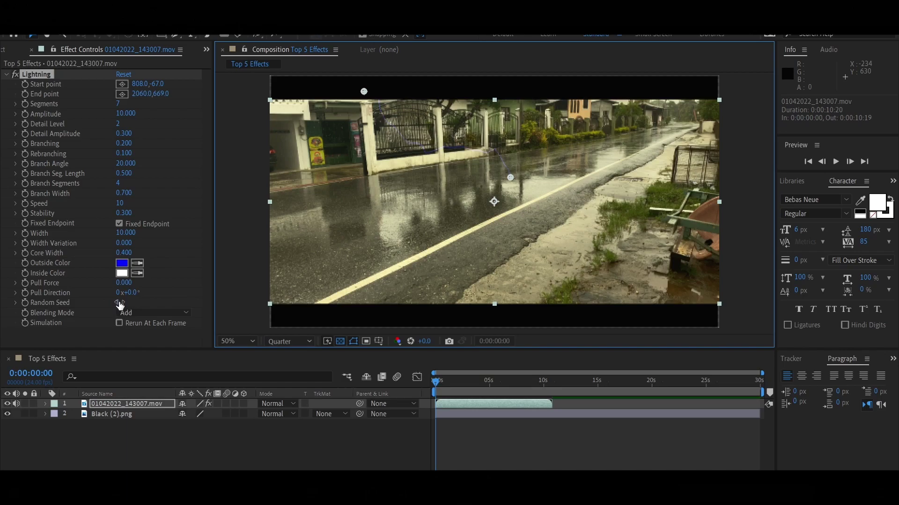
Step: Set the lightning's Random Seed to 9 and Detail Level to 8, then preview it
{"action": "left_click_drag", "start_coordinate": [120, 306], "coordinate": [130, 304]}
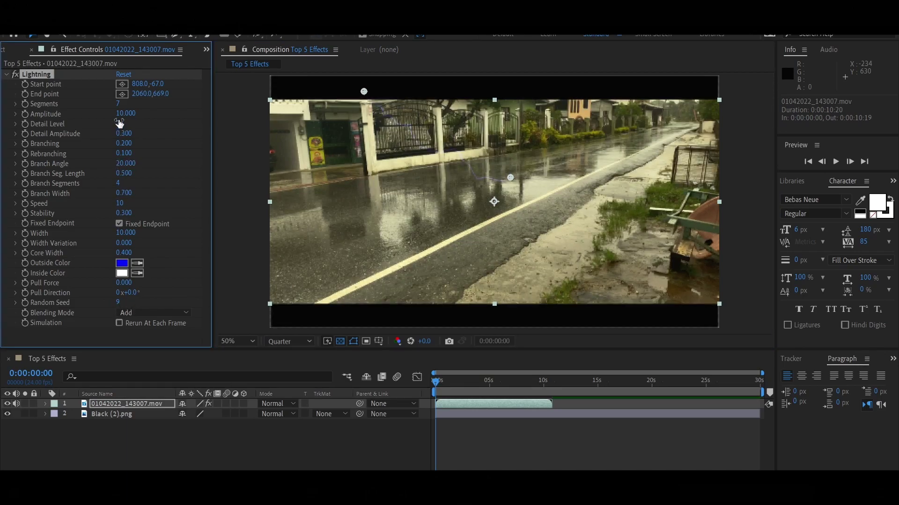
{"action": "left_click_drag", "start_coordinate": [122, 123], "coordinate": [148, 120]}
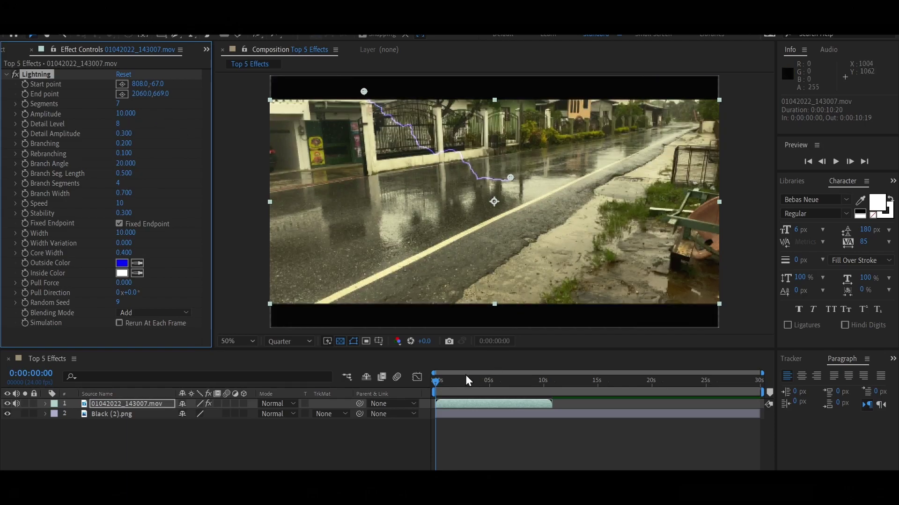
{"action": "left_click", "coordinate": [441, 382]}
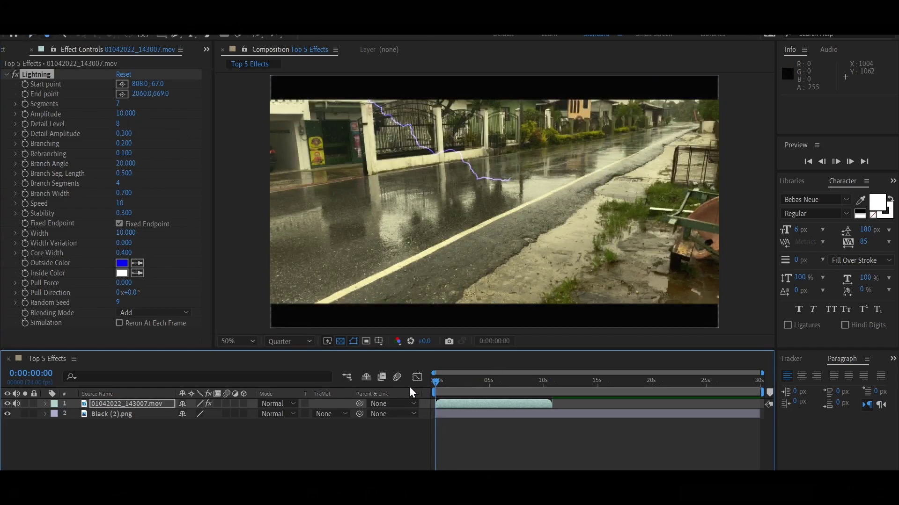
{"action": "key", "text": "space"}
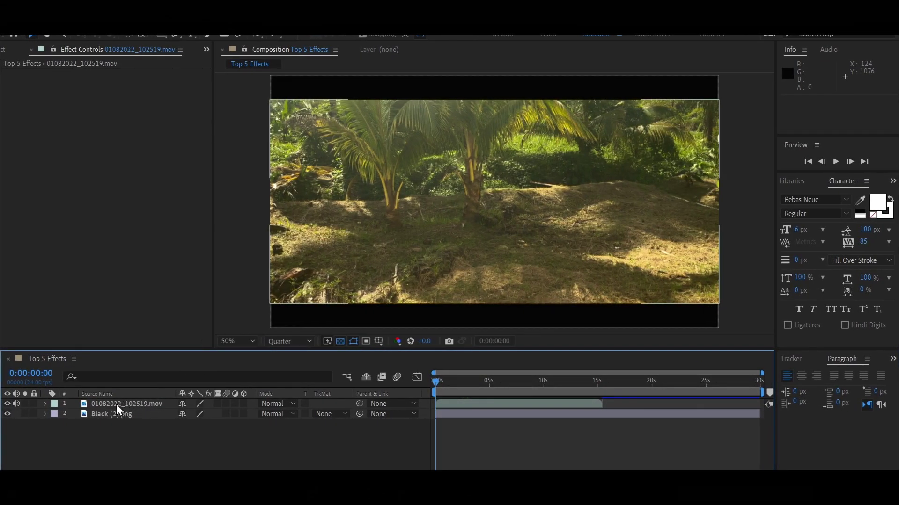
Step: Apply CC Rainfall from Effect > Simulation to the palm-tree footage layer
{"action": "left_click", "coordinate": [110, 405]}
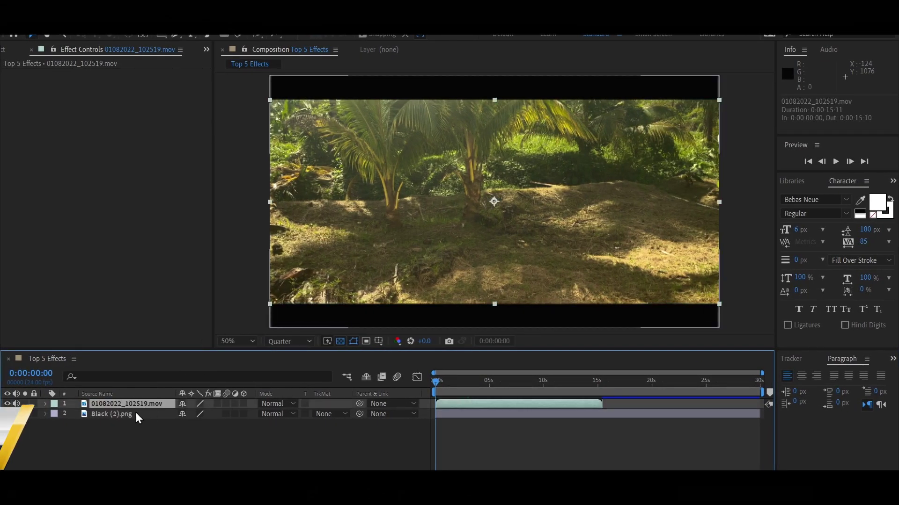
{"action": "right_click", "coordinate": [121, 404]}
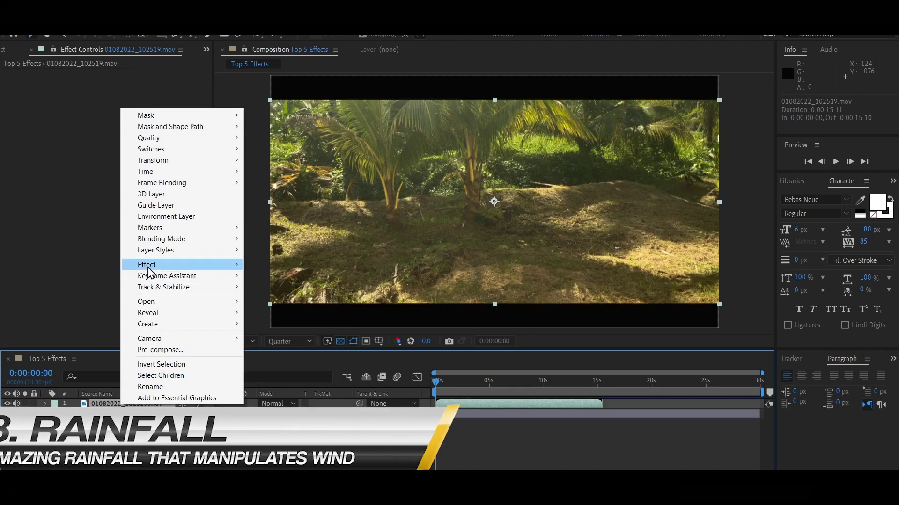
{"action": "mouse_move", "coordinate": [149, 271]}
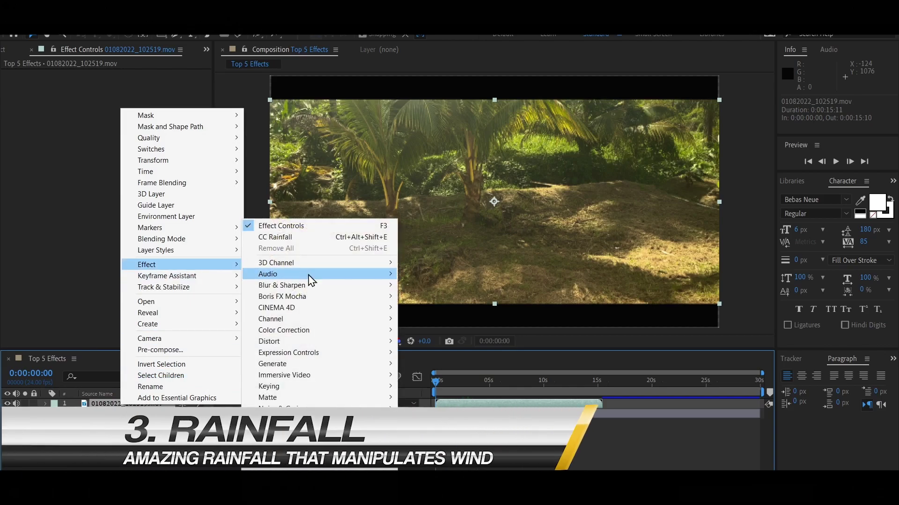
{"action": "mouse_move", "coordinate": [281, 443]}
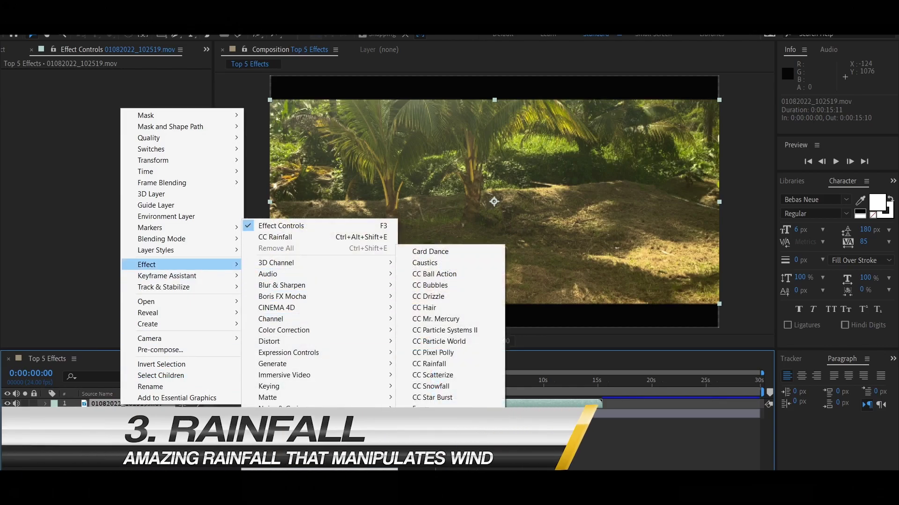
{"action": "left_click", "coordinate": [429, 365]}
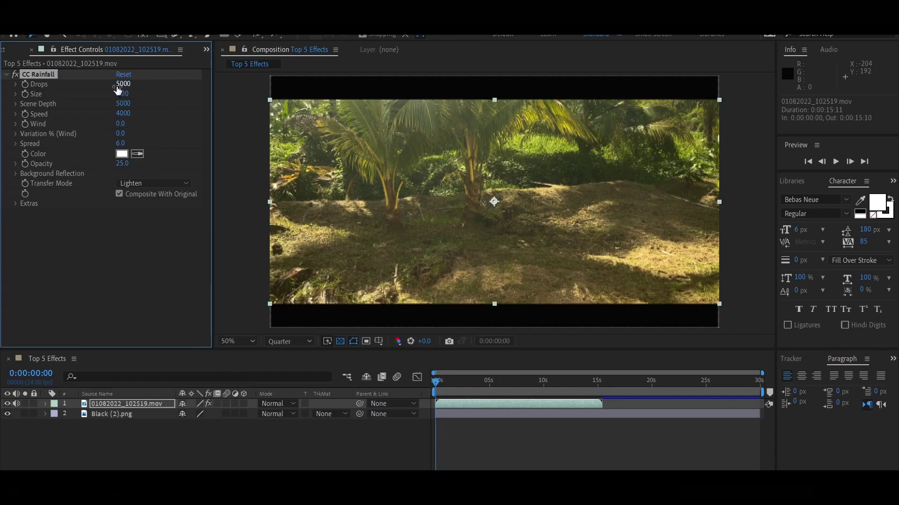
Step: Set Drops to 25400, Wind 2690, Speed 4350, raise Scene Depth, and preview the rain
{"action": "left_click_drag", "start_coordinate": [123, 84], "coordinate": [185, 85]}
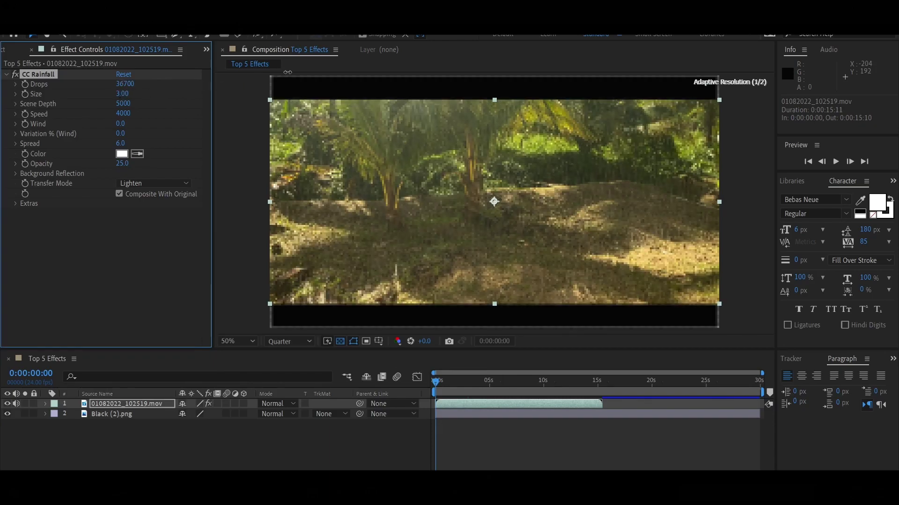
{"action": "left_click_drag", "start_coordinate": [250, 71], "coordinate": [107, 93]}
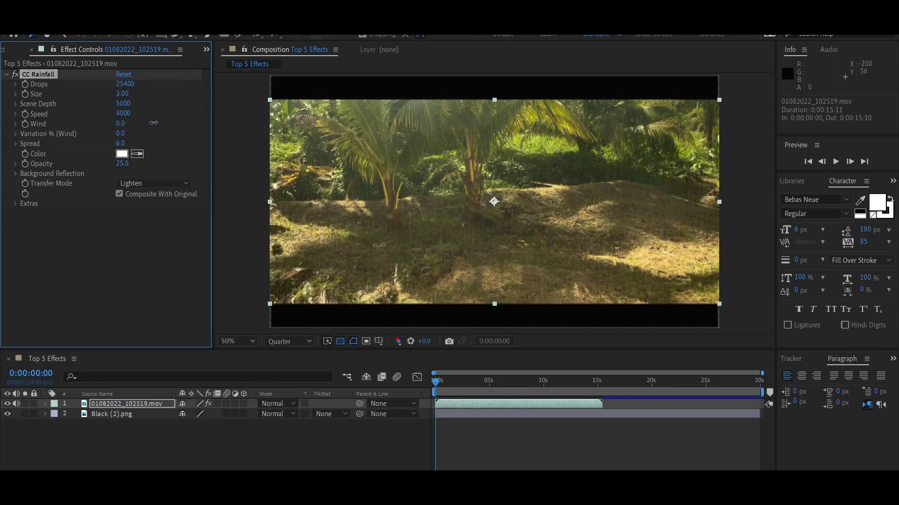
{"action": "left_click_drag", "start_coordinate": [153, 122], "coordinate": [193, 119]}
{"action": "left_click_drag", "start_coordinate": [135, 113], "coordinate": [145, 115]}
{"action": "left_click_drag", "start_coordinate": [184, 106], "coordinate": [210, 106]}
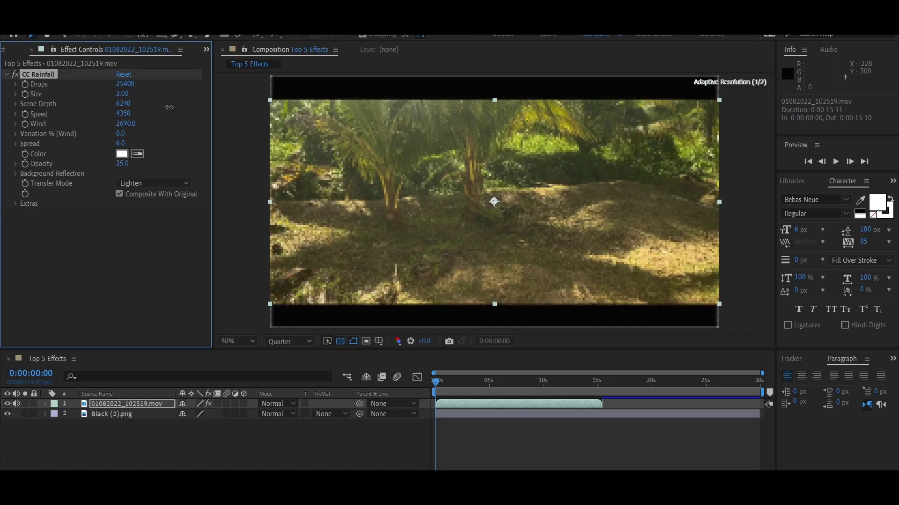
{"action": "left_click_drag", "start_coordinate": [29, 117], "coordinate": [360, 118]}
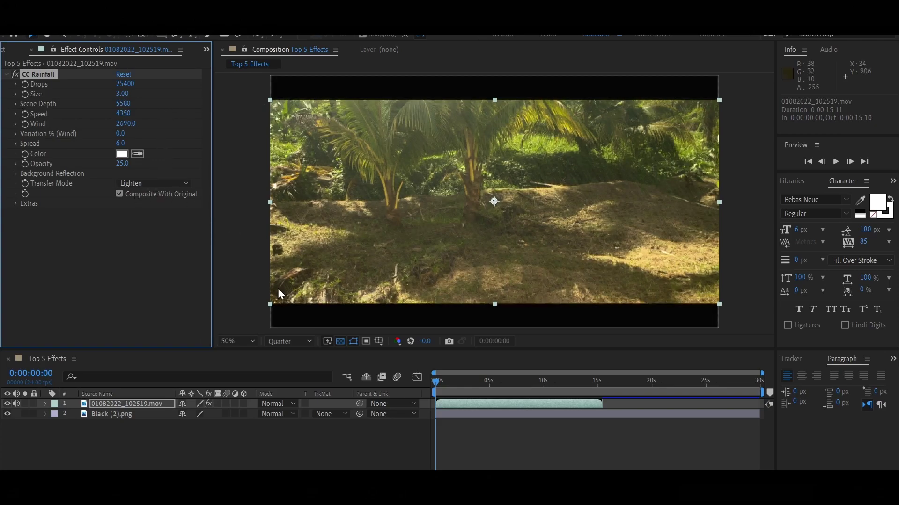
{"action": "key", "text": "space"}
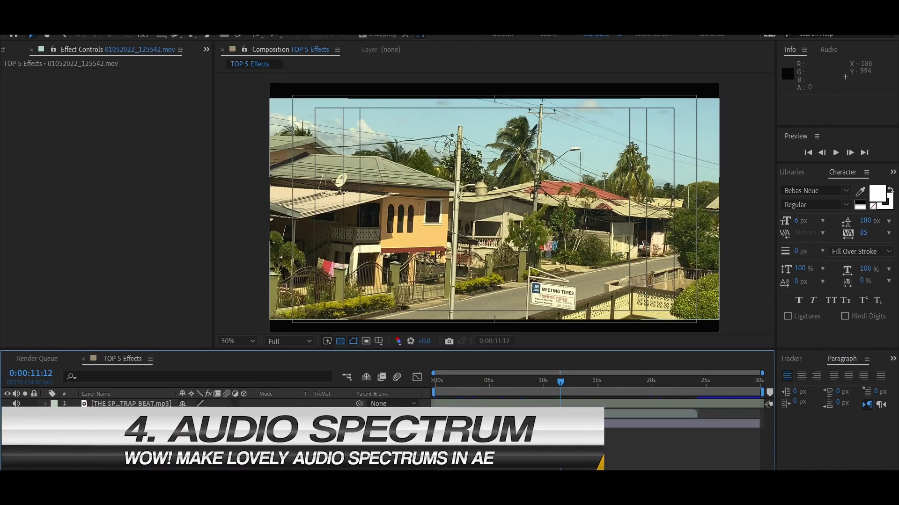
Step: Duplicate the Black (2).png layer and move the copy above the town clip
{"action": "left_click", "coordinate": [99, 424]}
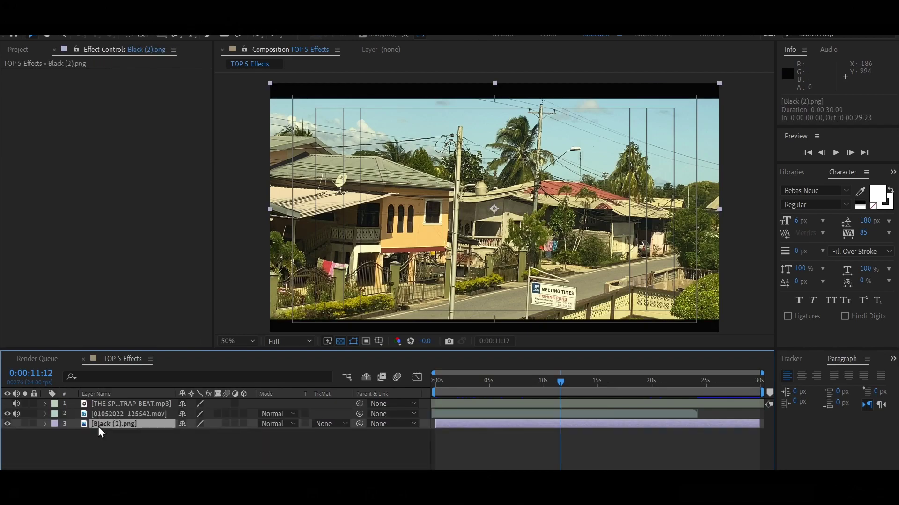
{"action": "key", "text": "ctrl+d"}
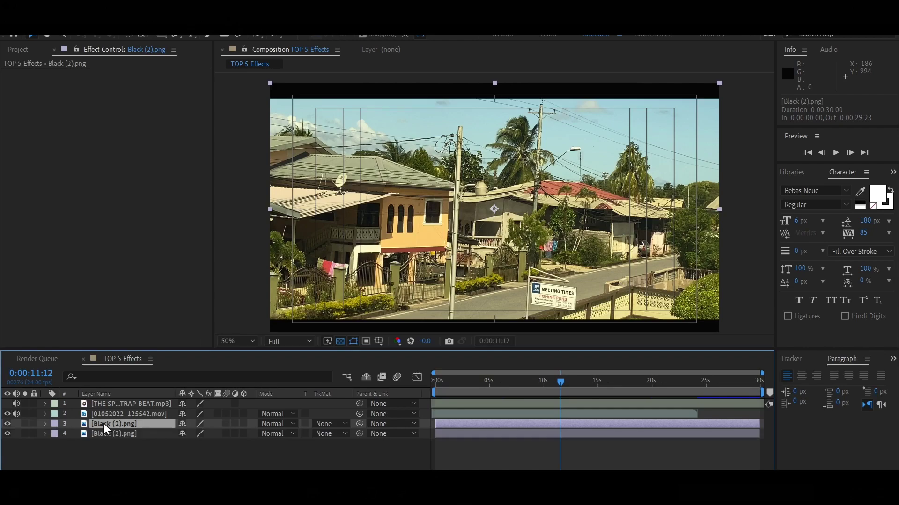
{"action": "left_click_drag", "start_coordinate": [103, 423], "coordinate": [95, 408]}
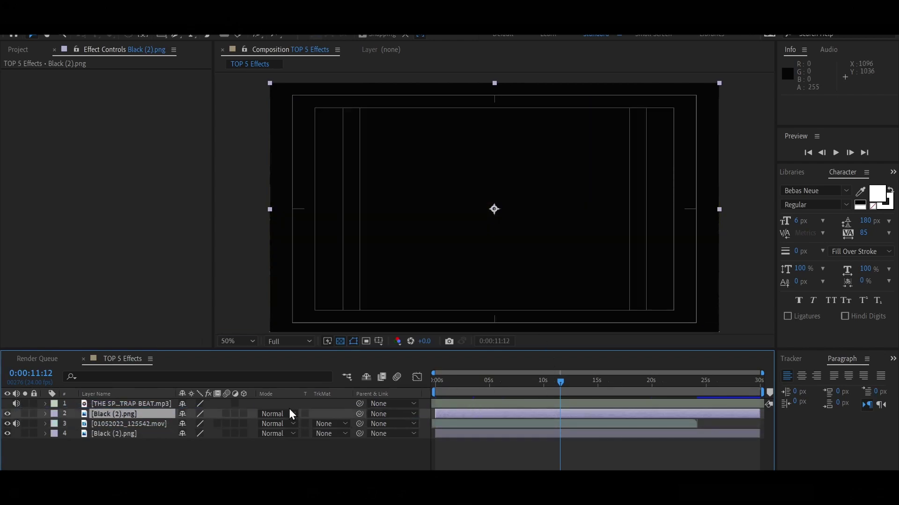
Step: Add the Audio Spectrum effect from Effect > Audio to the copied black layer
{"action": "right_click", "coordinate": [133, 414]}
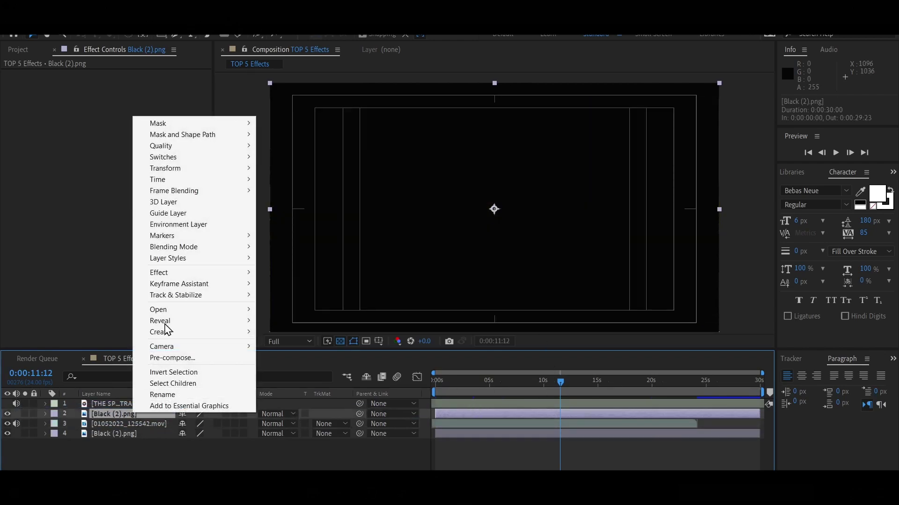
{"action": "mouse_move", "coordinate": [197, 277]}
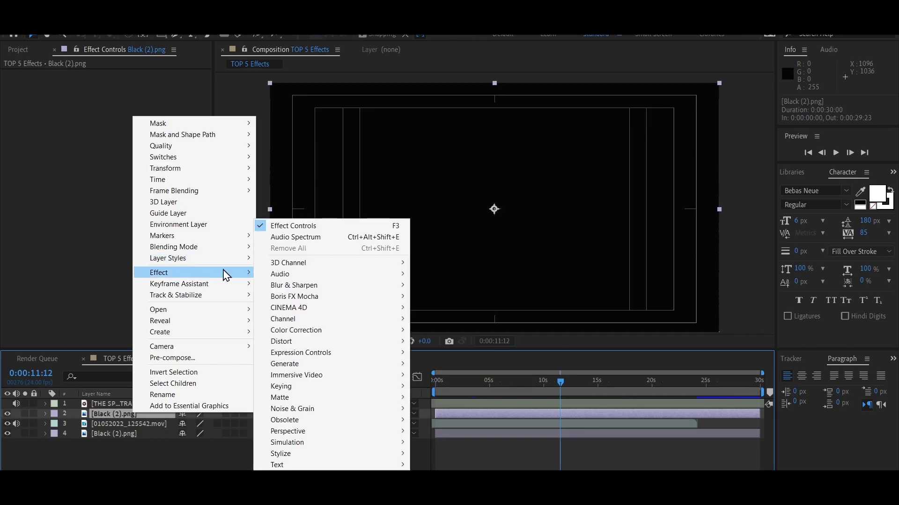
{"action": "left_click", "coordinate": [284, 238]}
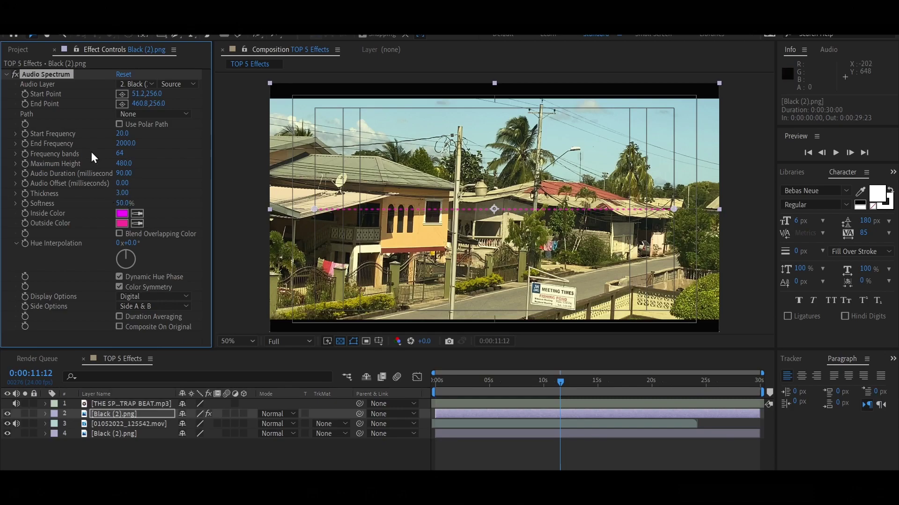
Step: Set the spectrum's Start Point on the yellow house and End Point across the street
{"action": "left_click", "coordinate": [121, 94]}
{"action": "left_click", "coordinate": [382, 204]}
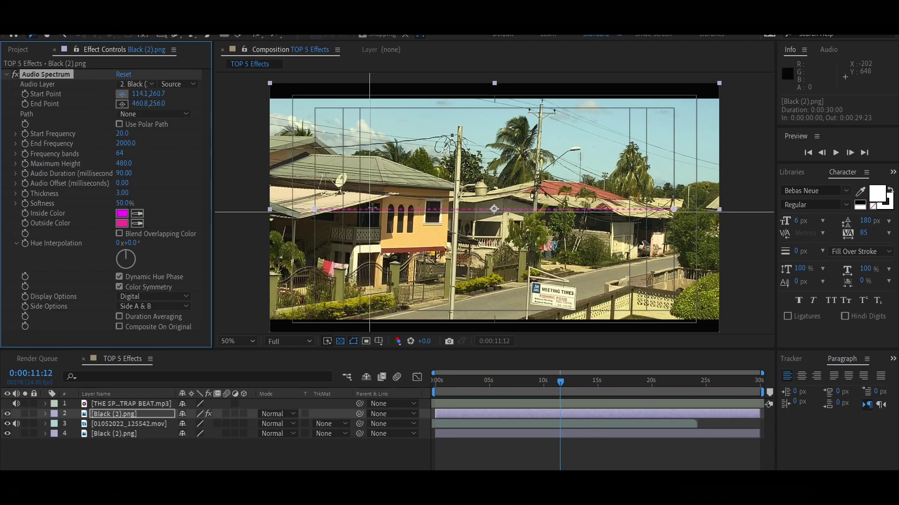
{"action": "left_click", "coordinate": [122, 104]}
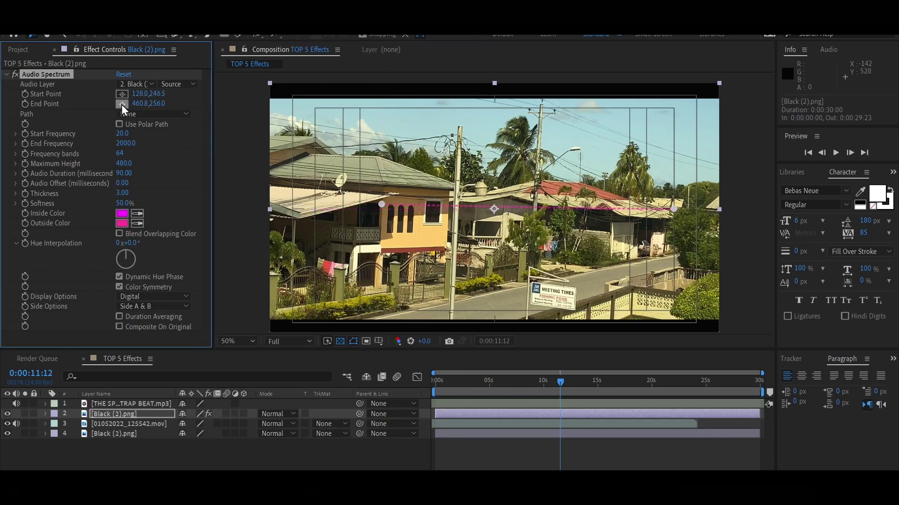
{"action": "left_click", "coordinate": [628, 221]}
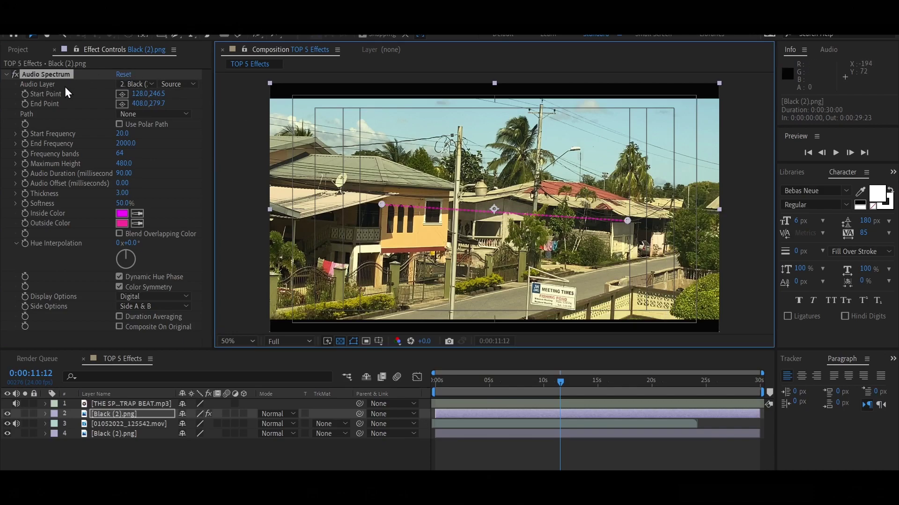
Step: Set Audio Layer to THE SPORT TRAP BEAT.mp3 and raise Thickness to 4.20
{"action": "left_click", "coordinate": [147, 84]}
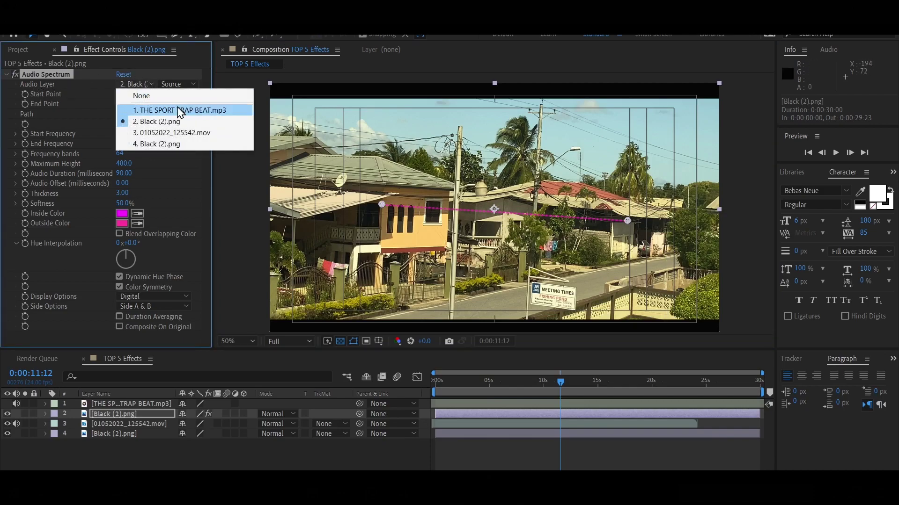
{"action": "left_click", "coordinate": [200, 111]}
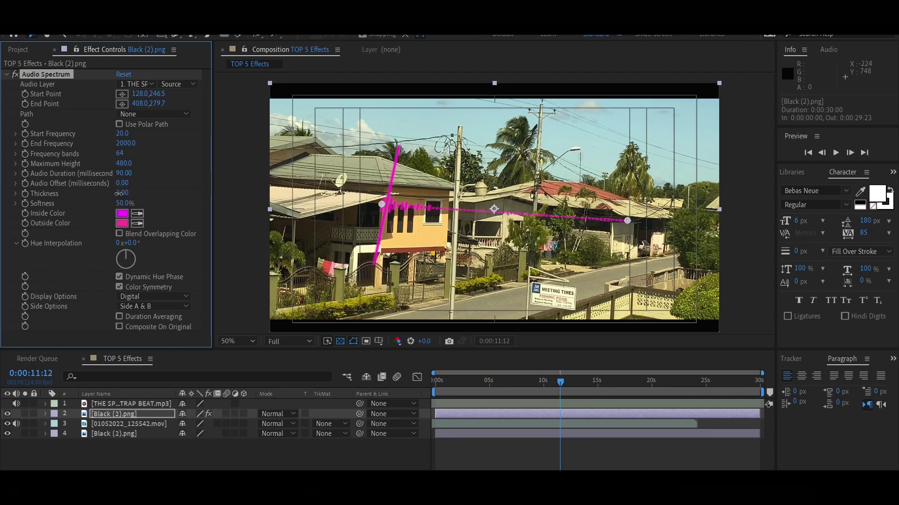
{"action": "left_click_drag", "start_coordinate": [131, 195], "coordinate": [139, 198]}
Step: Change the Audio Spectrum's Inside Color to red and confirm it
{"action": "left_click", "coordinate": [122, 214]}
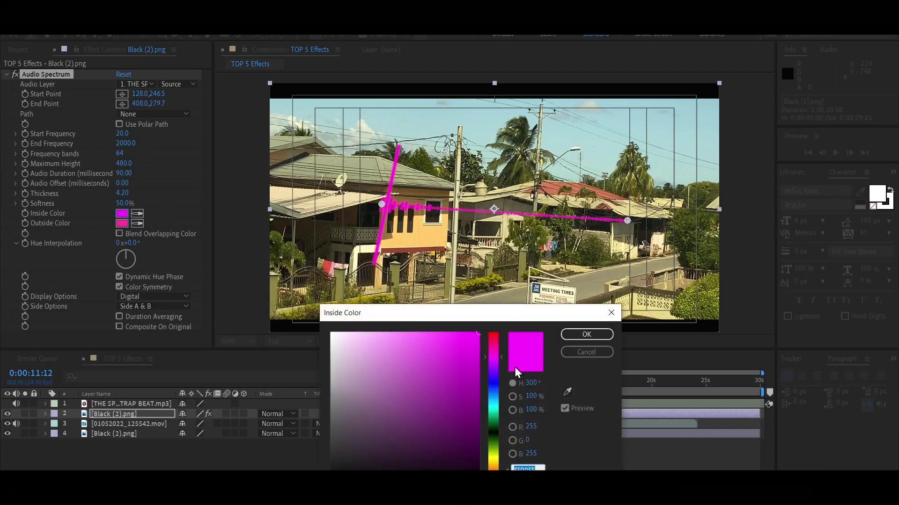
{"action": "left_click_drag", "start_coordinate": [496, 456], "coordinate": [491, 435]}
{"action": "left_click", "coordinate": [453, 379]}
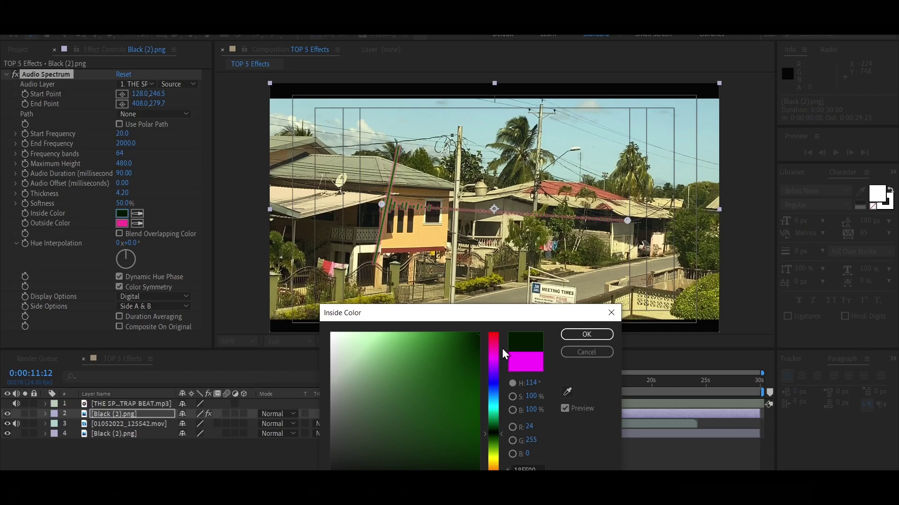
{"action": "left_click_drag", "start_coordinate": [501, 348], "coordinate": [493, 301]}
{"action": "left_click", "coordinate": [577, 333]}
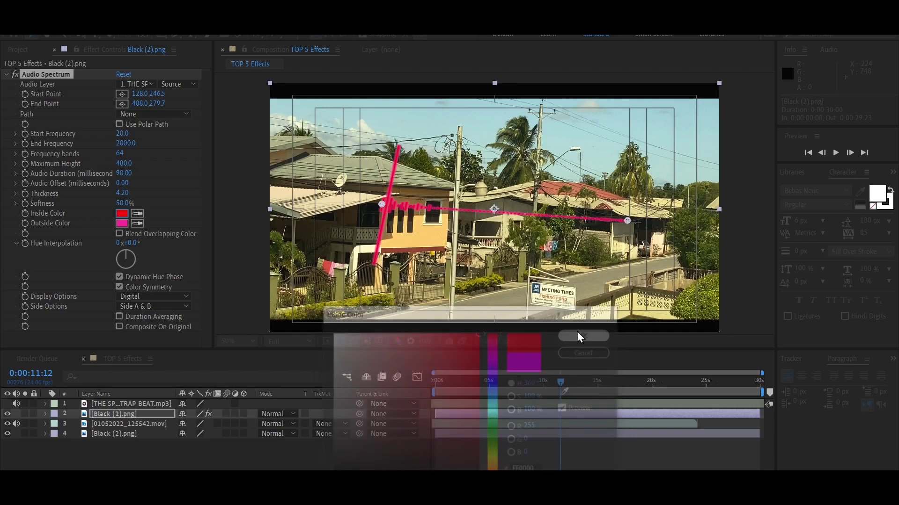
Step: Set the spectrum's Display Options to Analog lines
{"action": "left_click", "coordinate": [182, 296]}
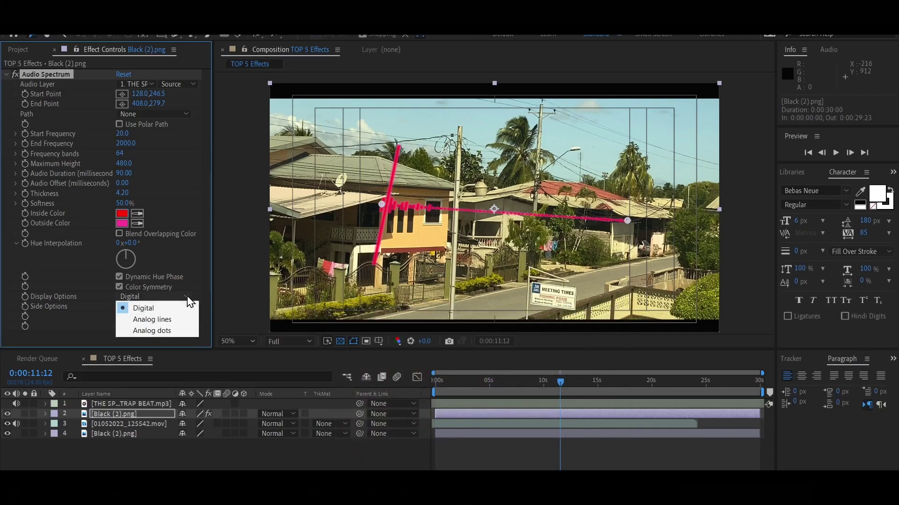
{"action": "left_click", "coordinate": [163, 320]}
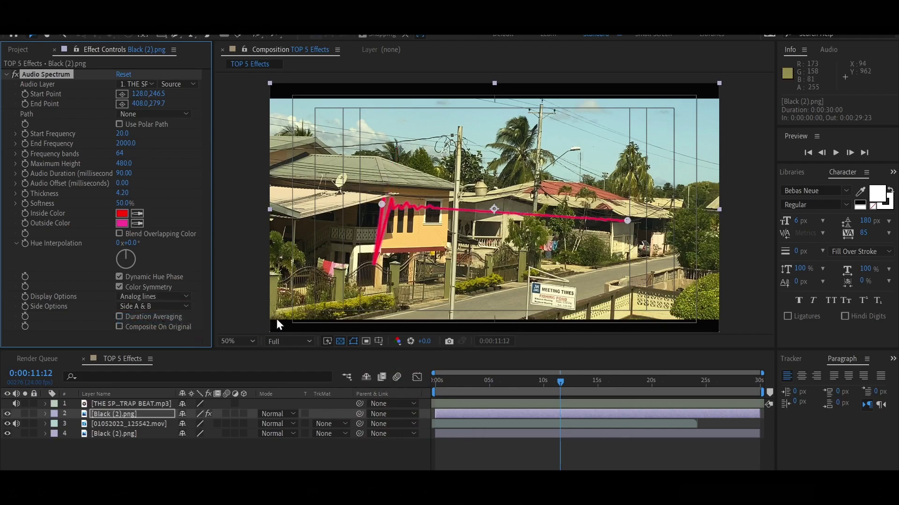
{"action": "left_click", "coordinate": [172, 297]}
{"action": "left_click", "coordinate": [172, 299]}
{"action": "left_click", "coordinate": [172, 298]}
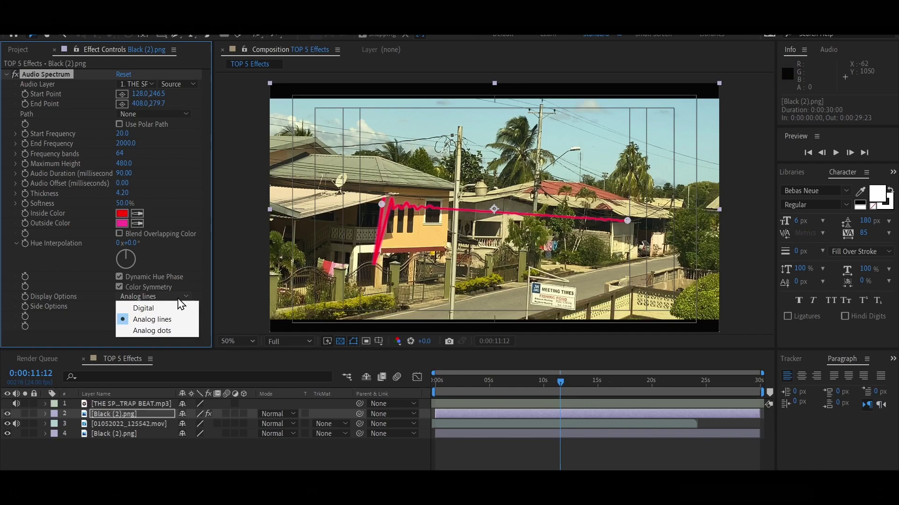
Step: Preview the analog-lines spectrum from the start of the composition, then stop playback
{"action": "left_click", "coordinate": [469, 389]}
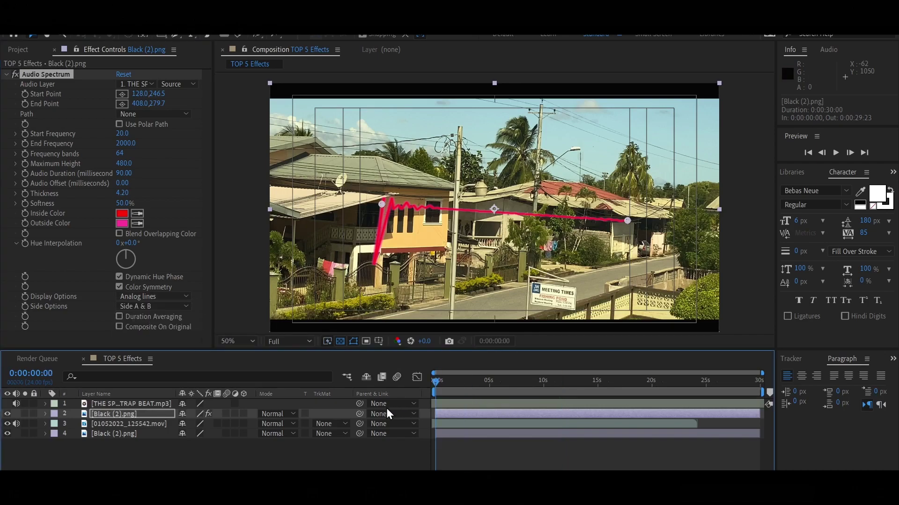
{"action": "key", "text": "Home"}
{"action": "key", "text": "space"}
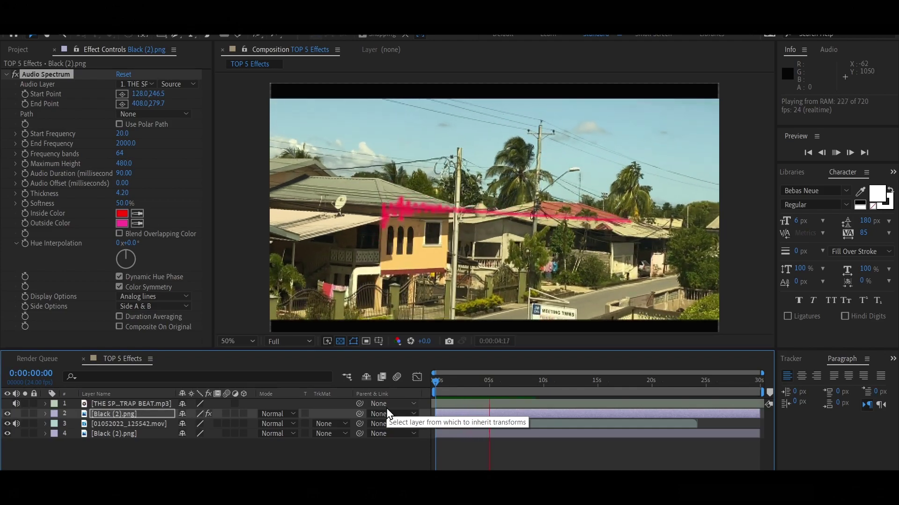
{"action": "key", "text": "space"}
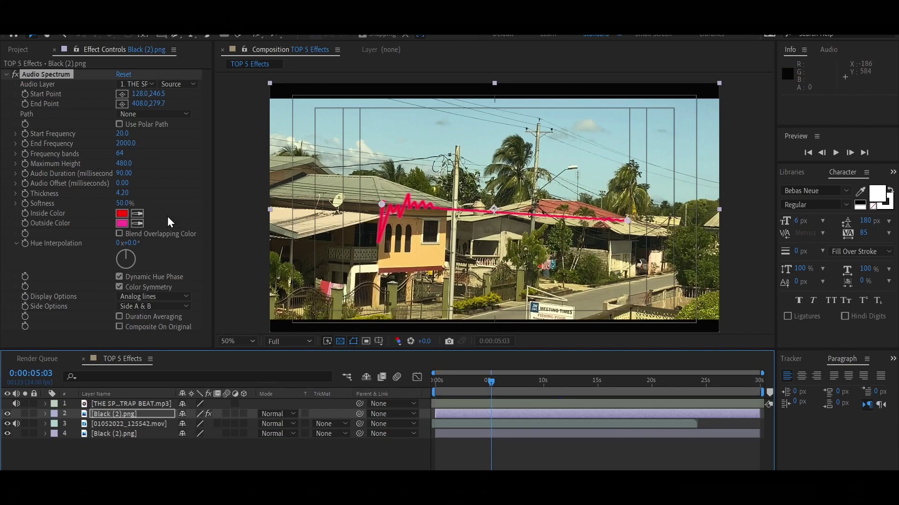
Step: Switch Display Options back to Digital bars and play the preview again
{"action": "left_click", "coordinate": [160, 298]}
{"action": "left_click", "coordinate": [164, 299]}
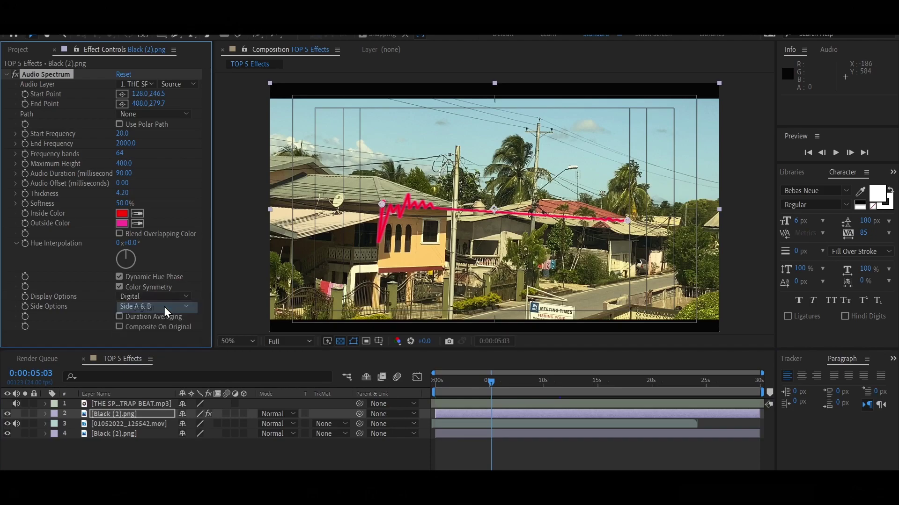
{"action": "key", "text": "space"}
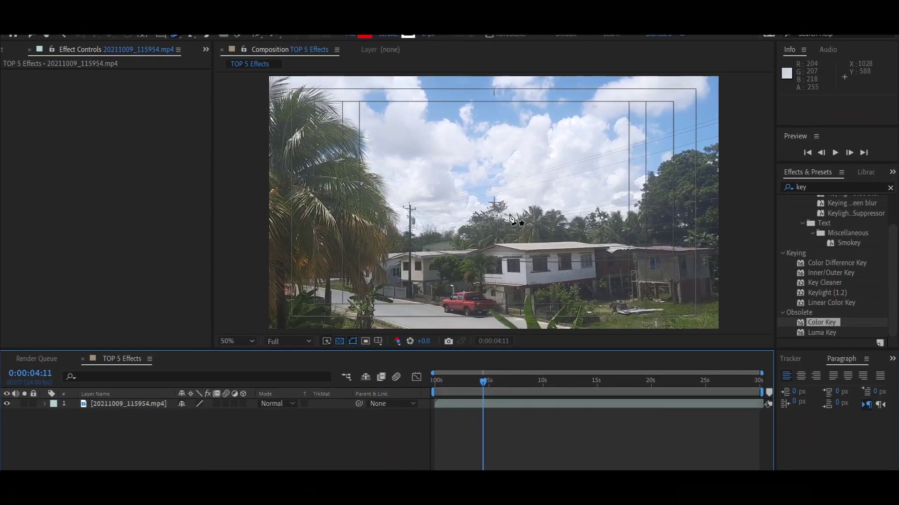
Step: Switch to the Selection tool with the cloudy-sky house clip 20211009_115954.mp4 as the only layer
{"action": "left_click", "coordinate": [31, 34]}
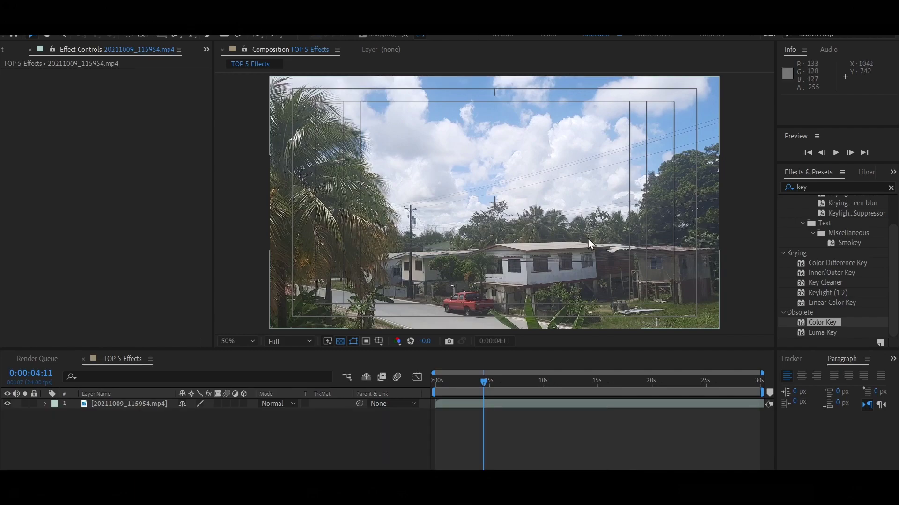
Step: Clear the Effects & Presets search and search for 'key' to find Color Key
{"action": "left_click", "coordinate": [814, 188]}
{"action": "key", "text": "BackSpace"}
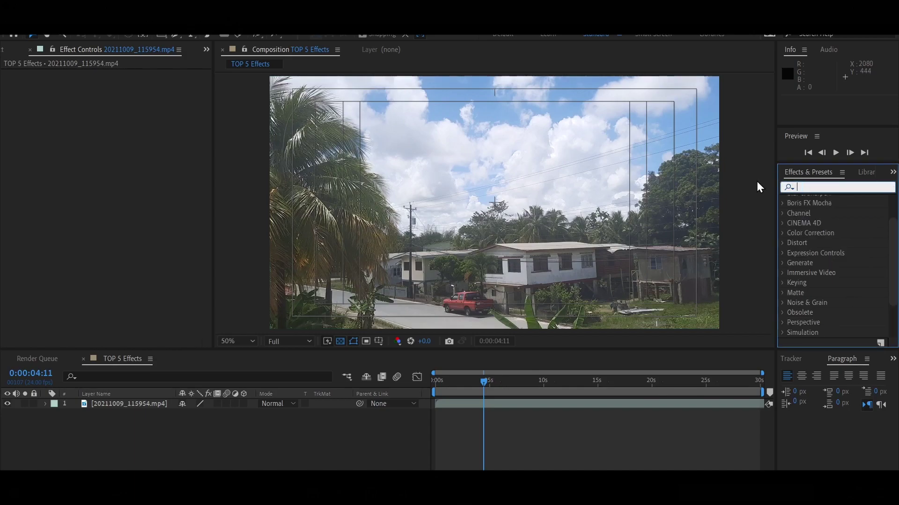
{"action": "left_click", "coordinate": [790, 188]}
{"action": "left_click", "coordinate": [201, 29]}
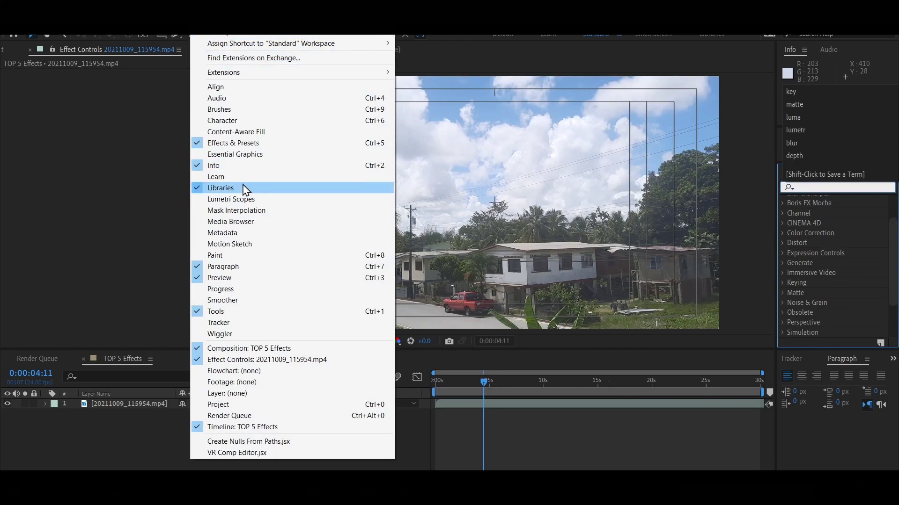
{"action": "left_click", "coordinate": [801, 182]}
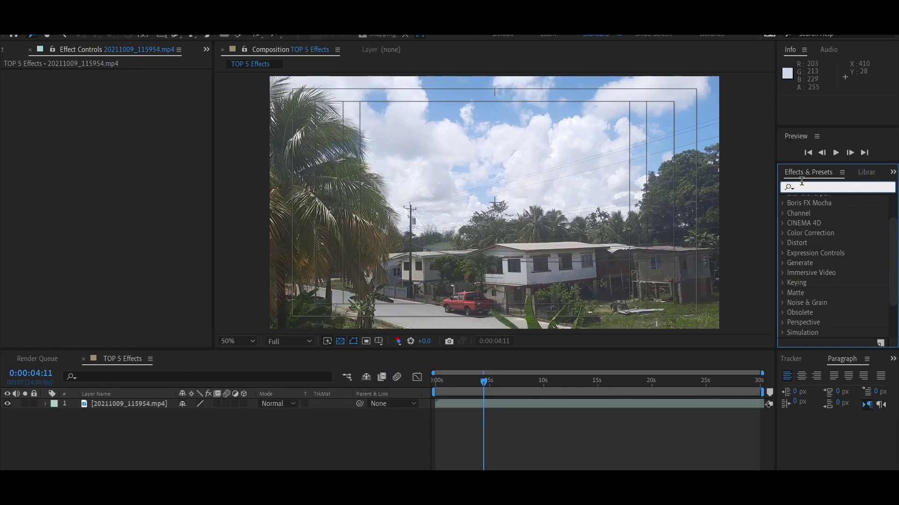
{"action": "left_click", "coordinate": [802, 185]}
{"action": "type", "text": "key"}
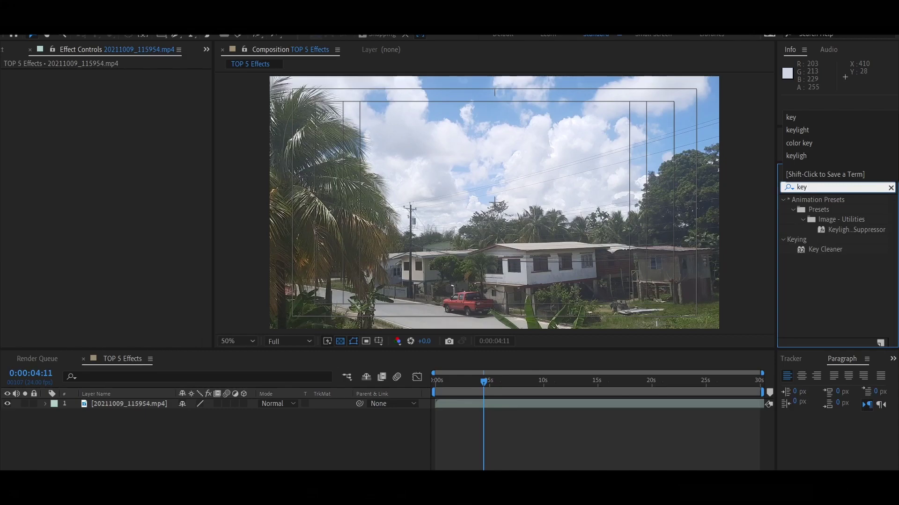
{"action": "scroll", "coordinate": [874, 260], "scroll_direction": "down", "scroll_amount": 3}
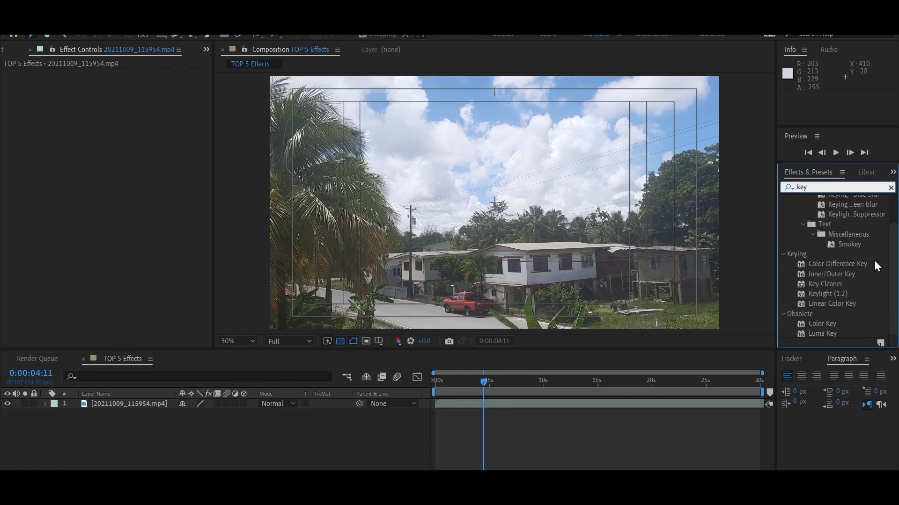
Step: Apply Color Key to the house layer, keying out the blue sky at tolerance 84
{"action": "left_click_drag", "start_coordinate": [835, 322], "coordinate": [142, 404]}
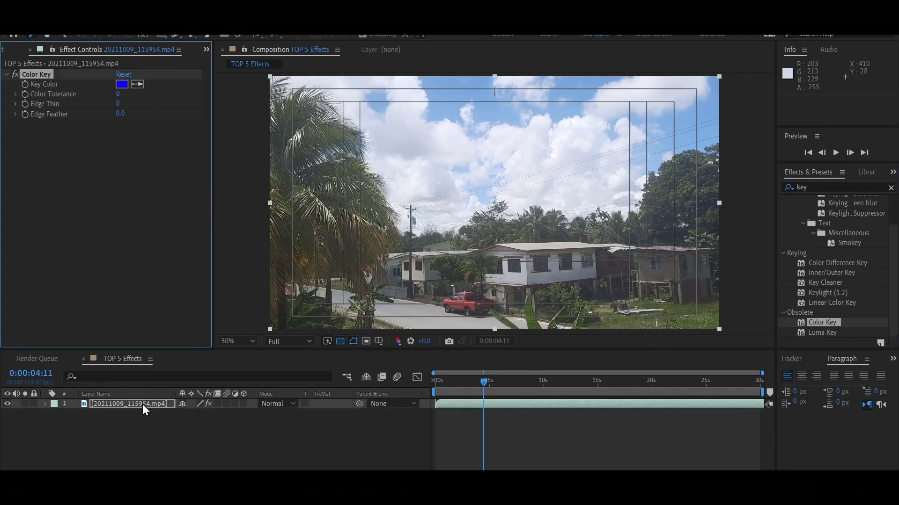
{"action": "left_click", "coordinate": [137, 84]}
{"action": "left_click", "coordinate": [686, 136]}
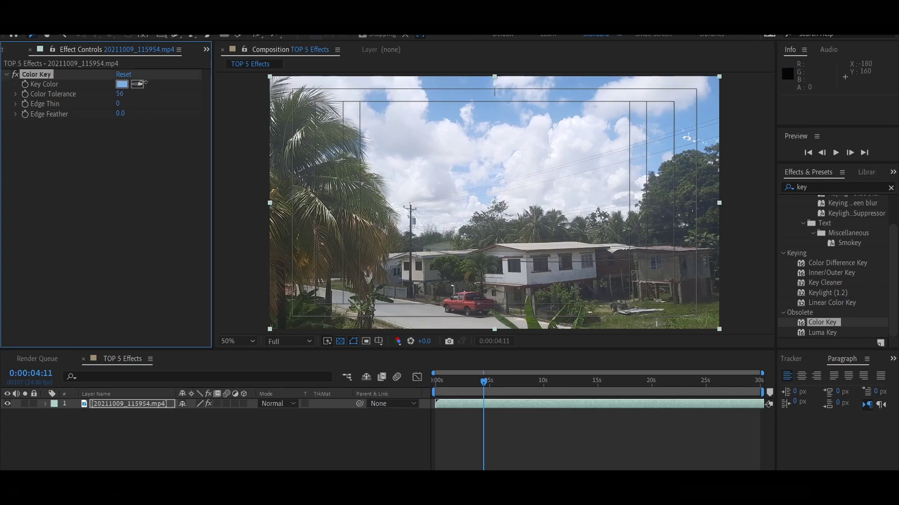
{"action": "left_click_drag", "start_coordinate": [117, 94], "coordinate": [166, 84]}
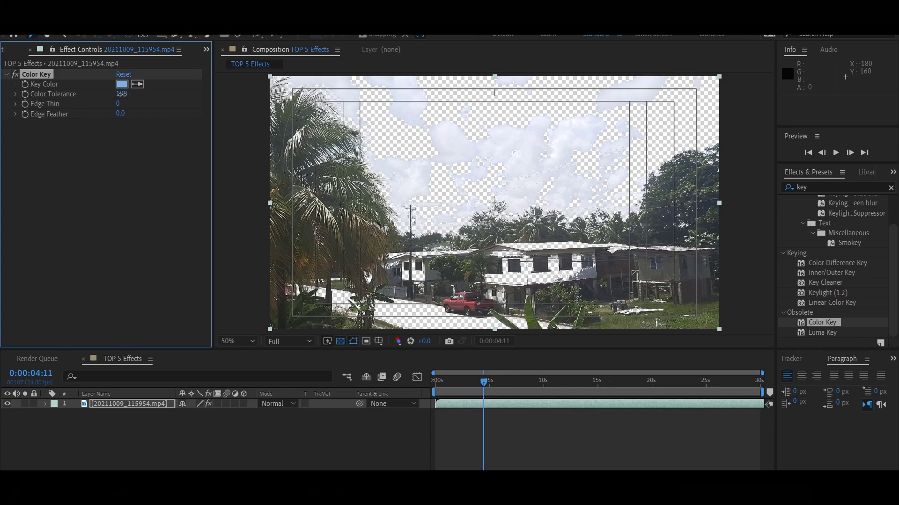
{"action": "left_click_drag", "start_coordinate": [119, 94], "coordinate": [125, 102]}
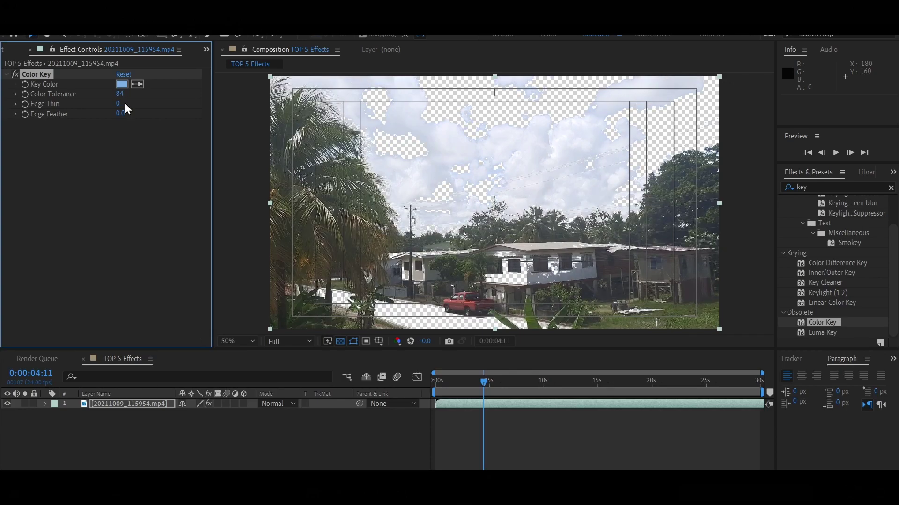
Step: Duplicate the effect as Color Key 2 and key out the white clouds
{"action": "key", "text": "ctrl+d"}
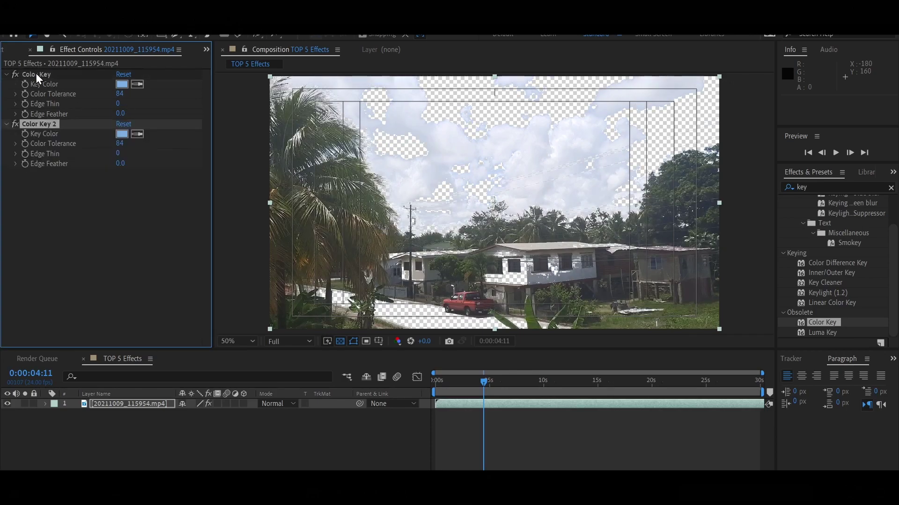
{"action": "left_click", "coordinate": [139, 134]}
{"action": "left_click", "coordinate": [505, 145]}
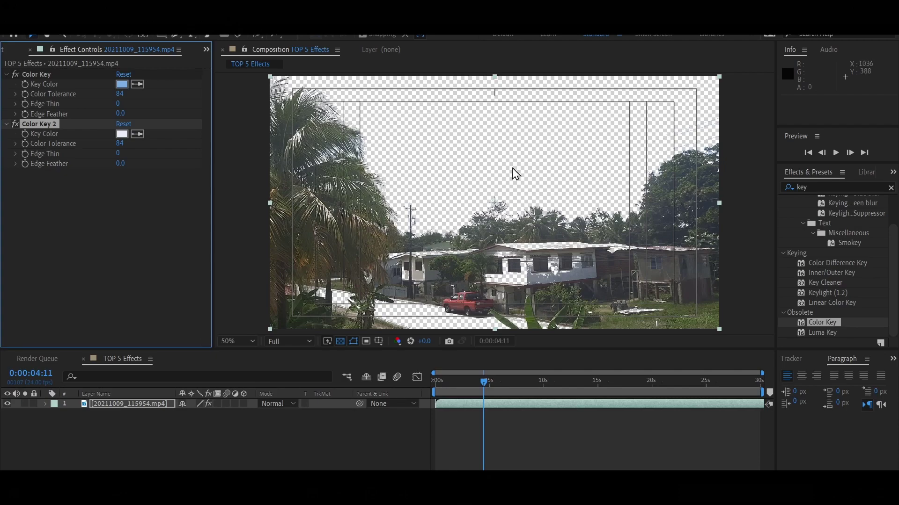
Step: Duplicate the house footage layer and delete both Color Key effects from the copy
{"action": "left_click", "coordinate": [121, 403]}
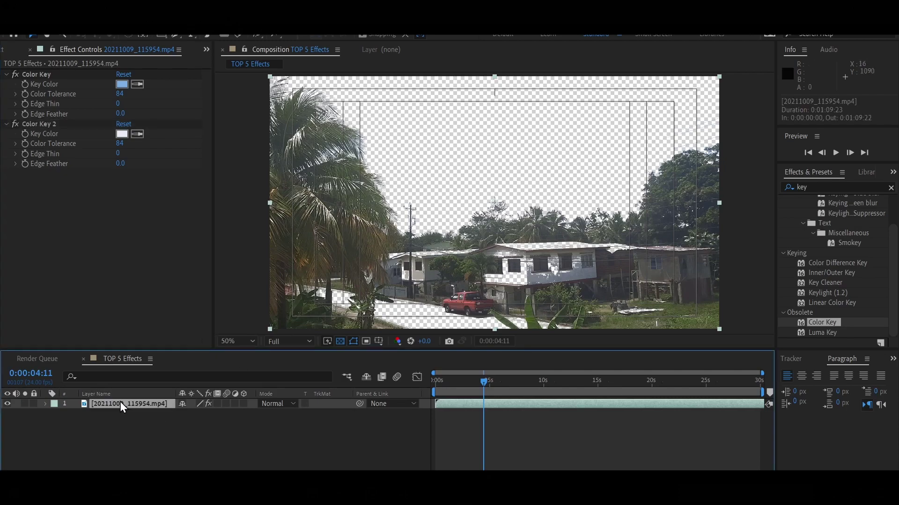
{"action": "key", "text": "ctrl+d"}
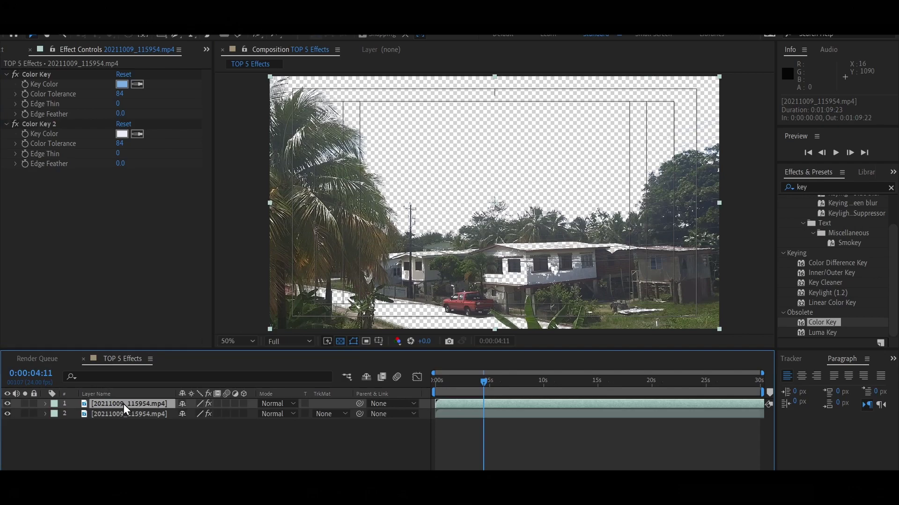
{"action": "left_click", "coordinate": [50, 75]}
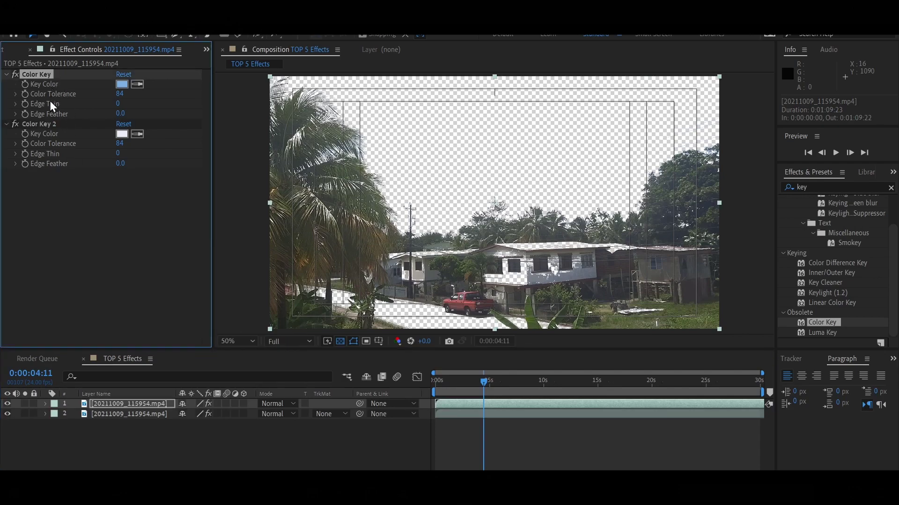
{"action": "left_click", "coordinate": [54, 124], "text": "shift"}
{"action": "key", "text": "Delete"}
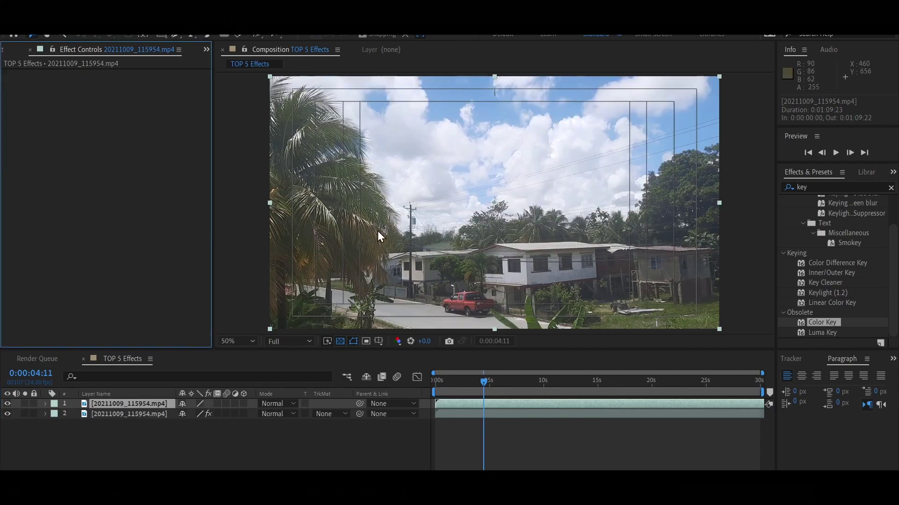
Step: With the Pen tool, trace mask points along the rooftops and treeline to the frame's right edge
{"action": "left_click", "coordinate": [181, 34]}
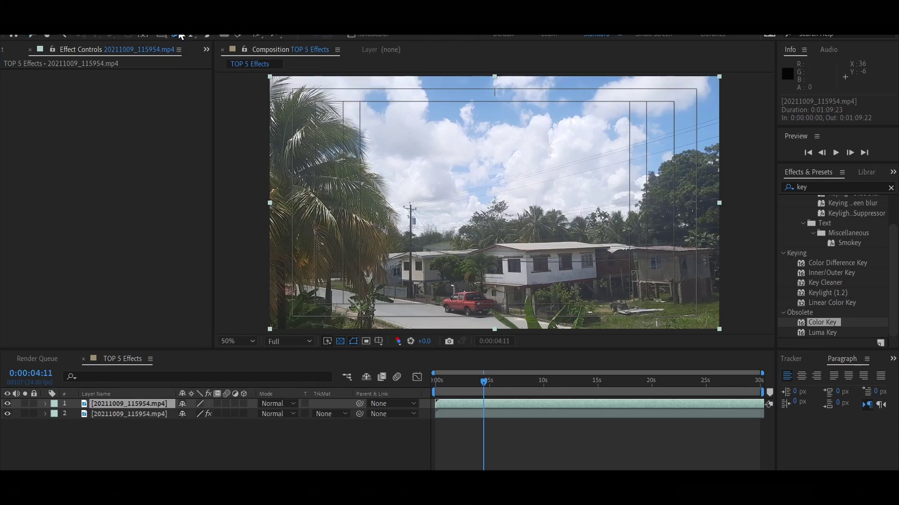
{"action": "left_click", "coordinate": [271, 201]}
{"action": "left_click", "coordinate": [414, 244]}
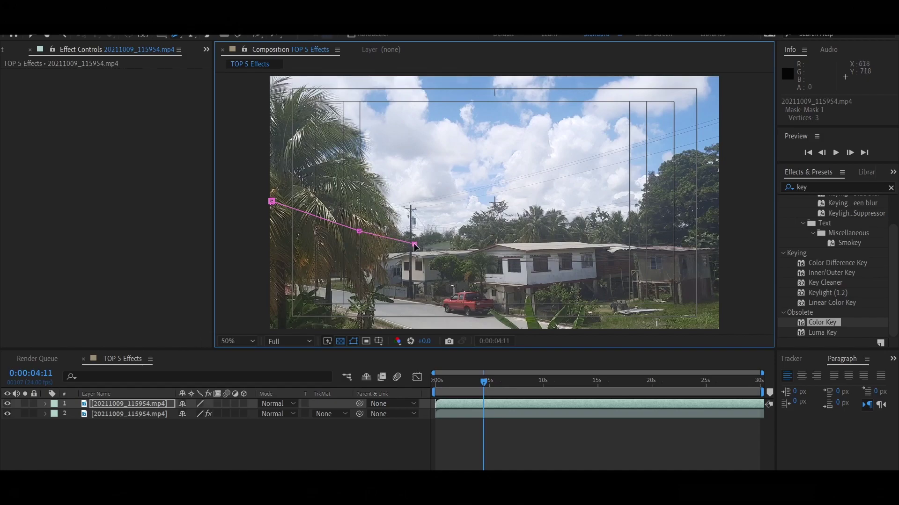
{"action": "left_click", "coordinate": [465, 239]}
{"action": "left_click", "coordinate": [476, 224]}
{"action": "left_click", "coordinate": [513, 228]}
{"action": "left_click", "coordinate": [567, 224]}
{"action": "left_click", "coordinate": [602, 227]}
{"action": "left_click", "coordinate": [654, 226]}
{"action": "left_click", "coordinate": [723, 218]}
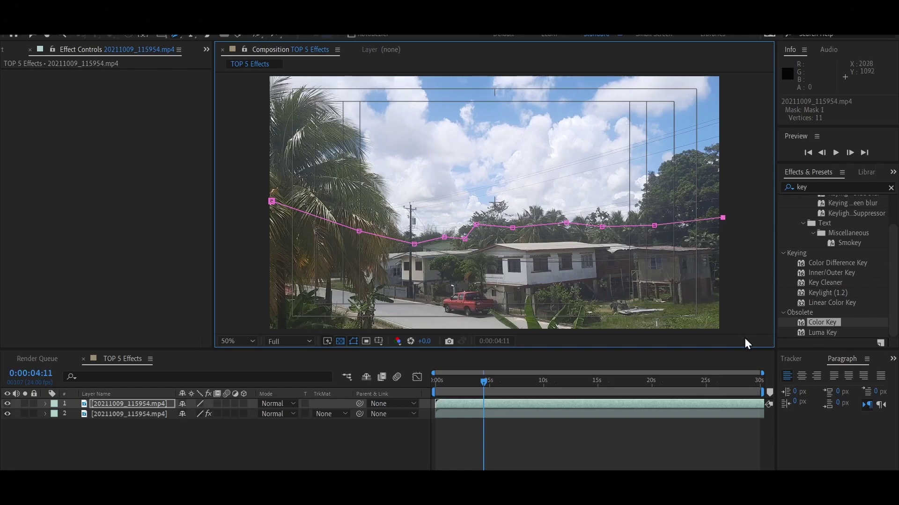
Step: Finish the mask down the right edge and below the bottom, then close it around the town
{"action": "left_click", "coordinate": [734, 327]}
{"action": "left_click", "coordinate": [601, 307]}
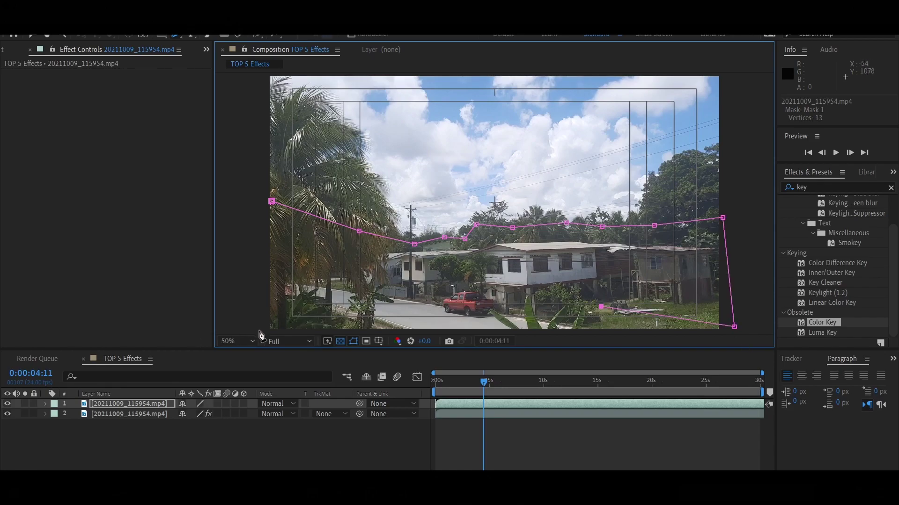
{"action": "left_click", "coordinate": [258, 330]}
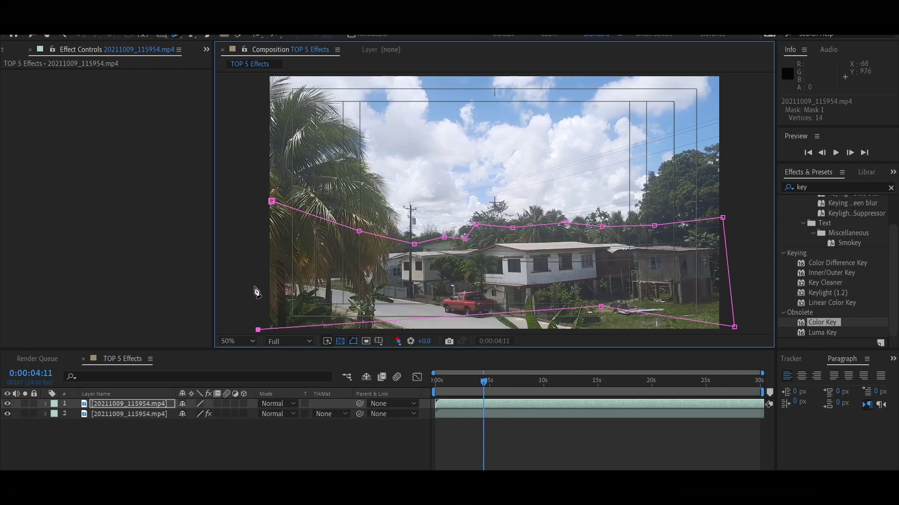
{"action": "left_click", "coordinate": [271, 201]}
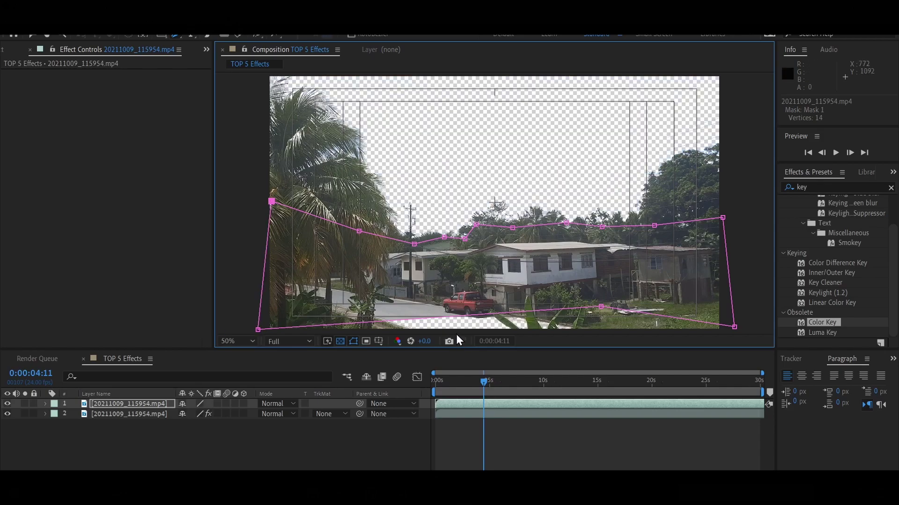
{"action": "key", "text": "ctrl+z"}
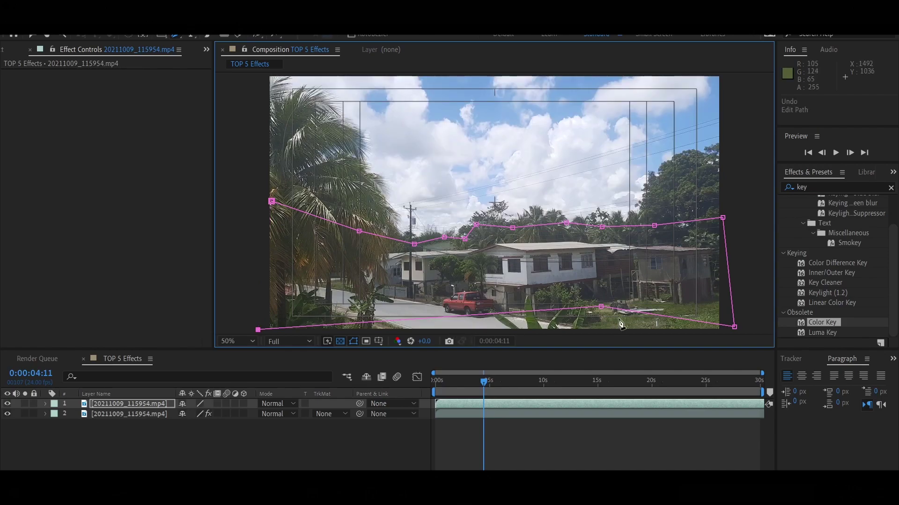
{"action": "key", "text": "ctrl+z"}
{"action": "key", "text": "ctrl+z"}
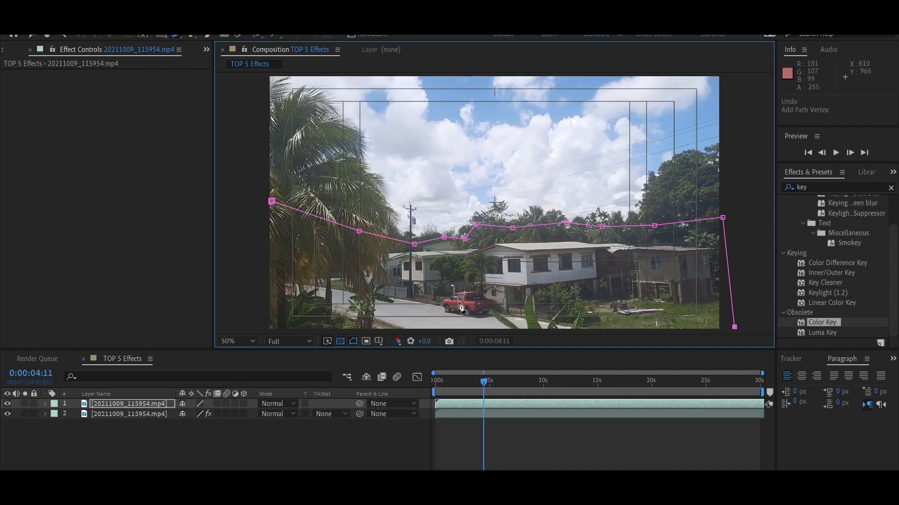
{"action": "left_click", "coordinate": [643, 329]}
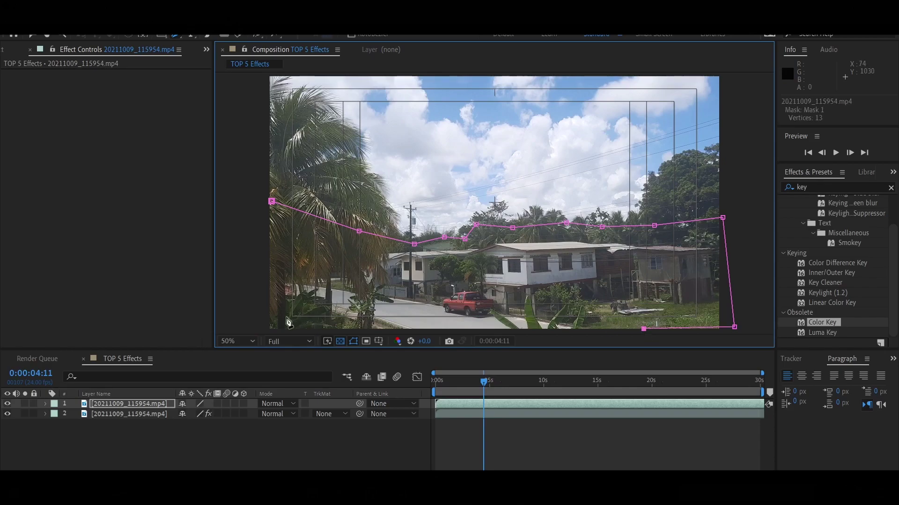
{"action": "left_click", "coordinate": [262, 331]}
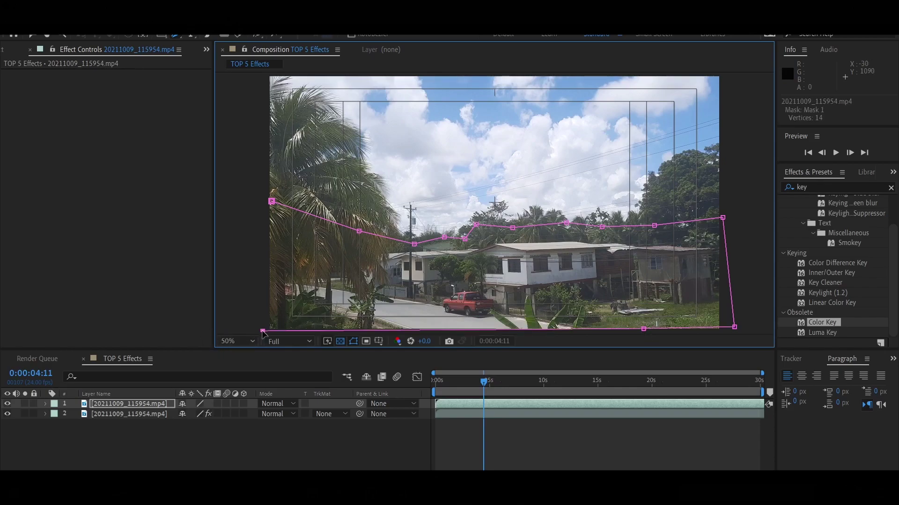
{"action": "left_click", "coordinate": [271, 202]}
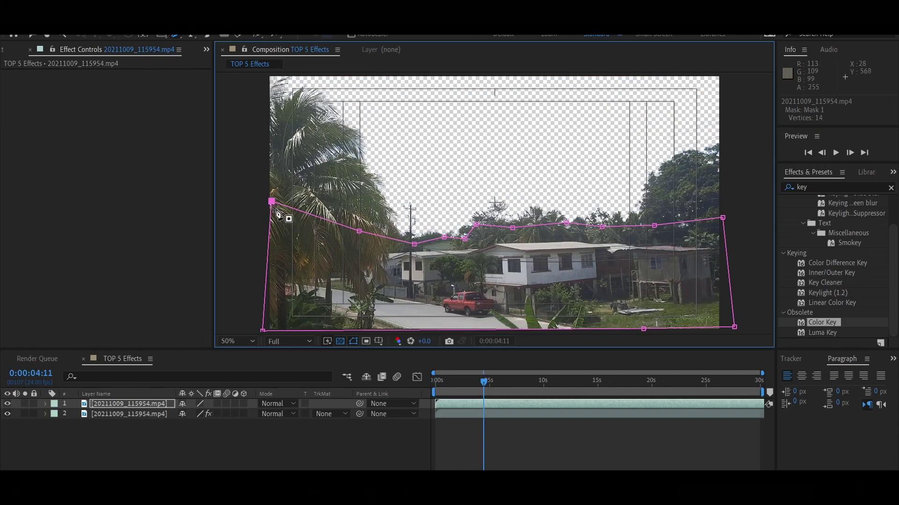
{"action": "left_click", "coordinate": [317, 429]}
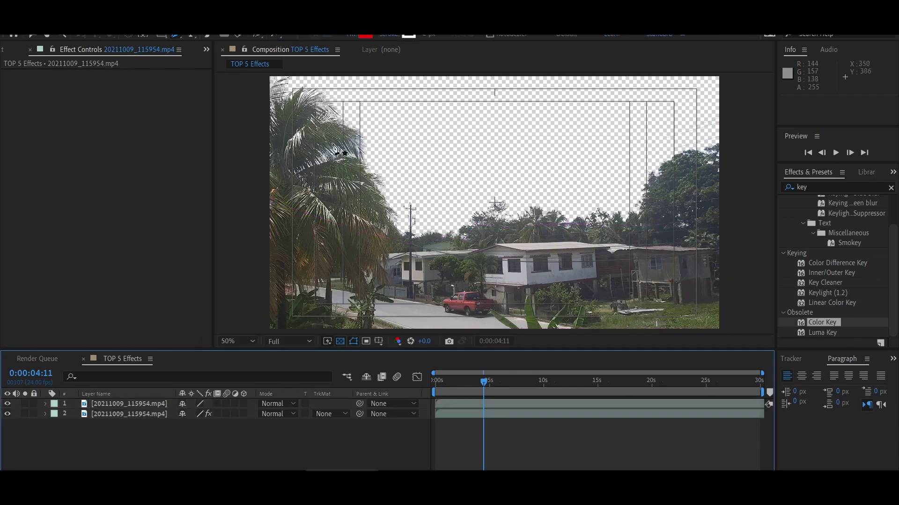
{"action": "left_click", "coordinate": [32, 34]}
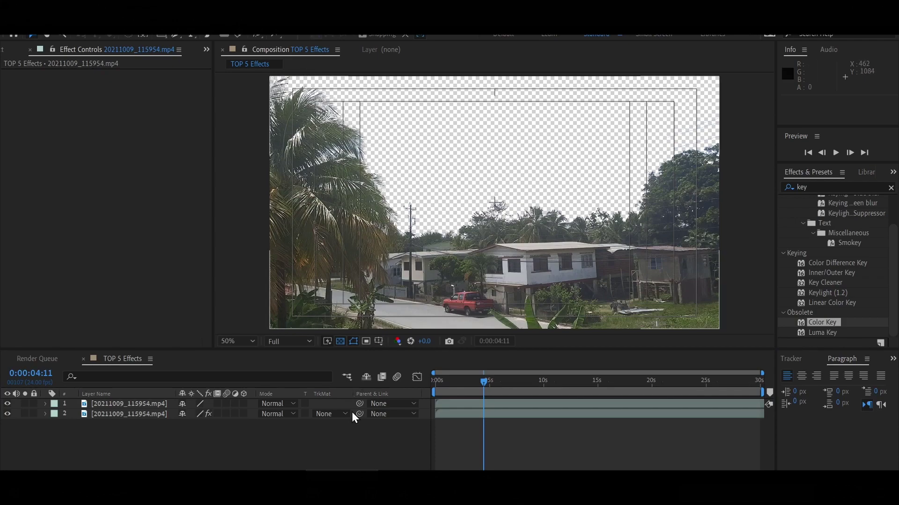
Step: Move Blue Sky.mp4 beneath both town footage layers and preview the composite
{"action": "left_click", "coordinate": [310, 466]}
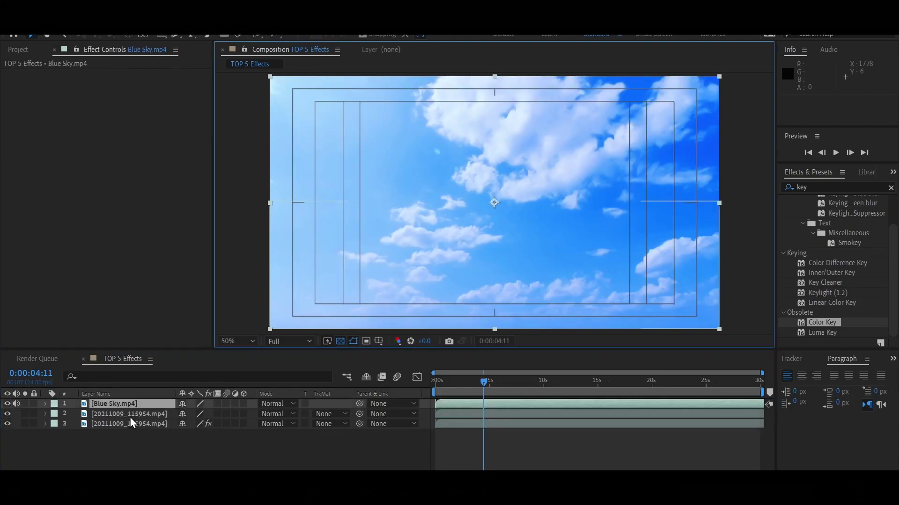
{"action": "left_click_drag", "start_coordinate": [114, 405], "coordinate": [108, 458]}
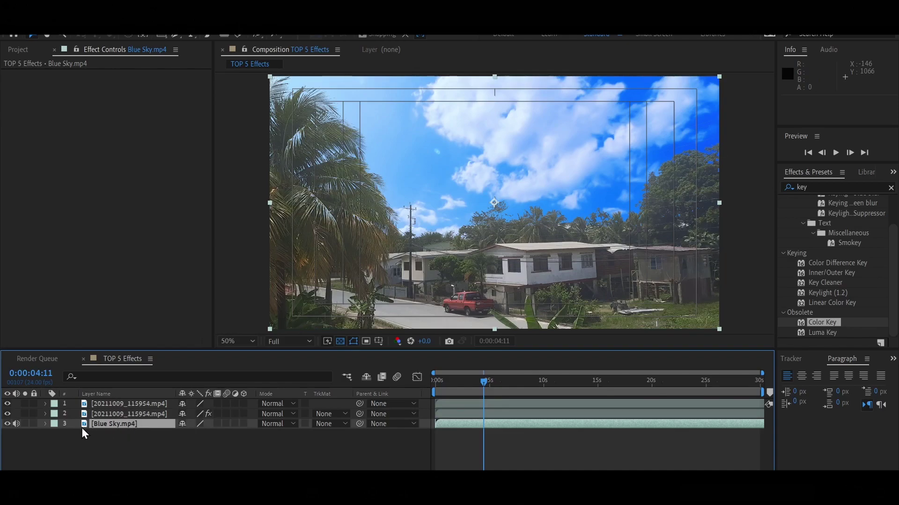
{"action": "key", "text": "space"}
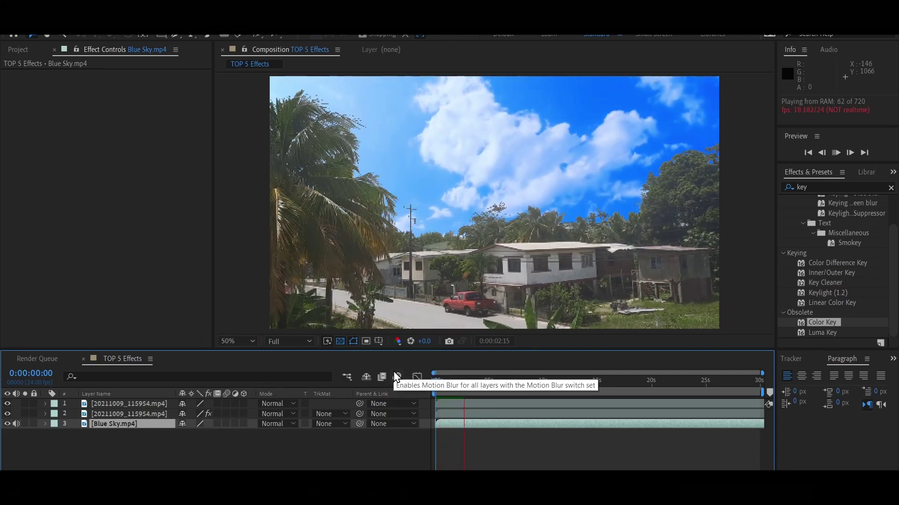
Step: On the second town layer, feather Color Key 2 to 18.1 and Color Key to 7.7, then preview
{"action": "key", "text": "space"}
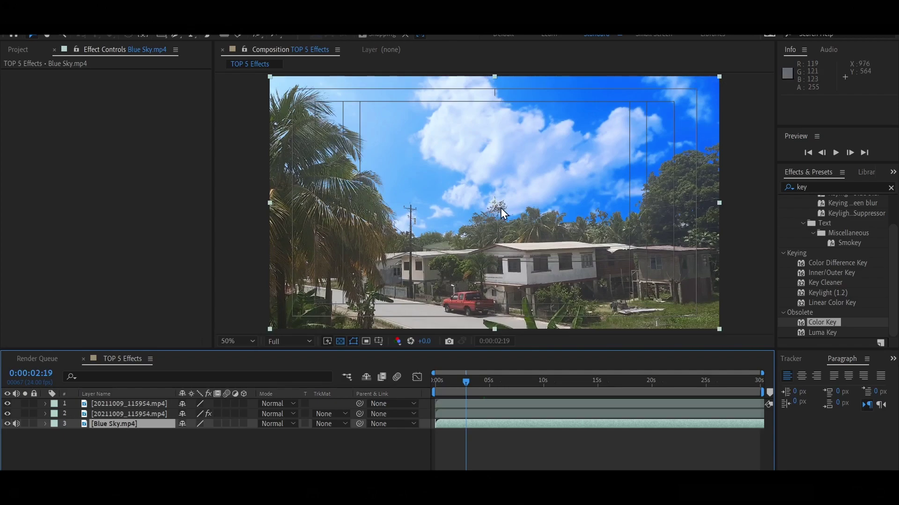
{"action": "left_click", "coordinate": [149, 414]}
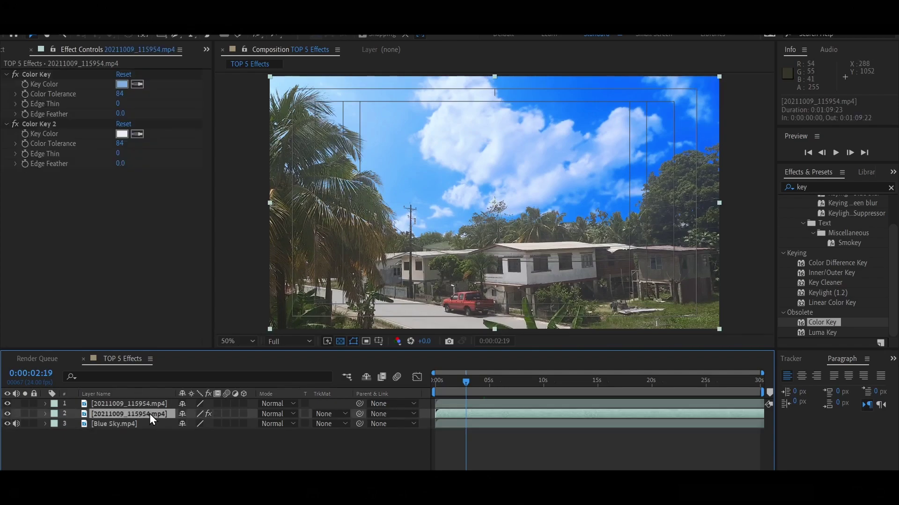
{"action": "left_click_drag", "start_coordinate": [120, 163], "coordinate": [356, 163]}
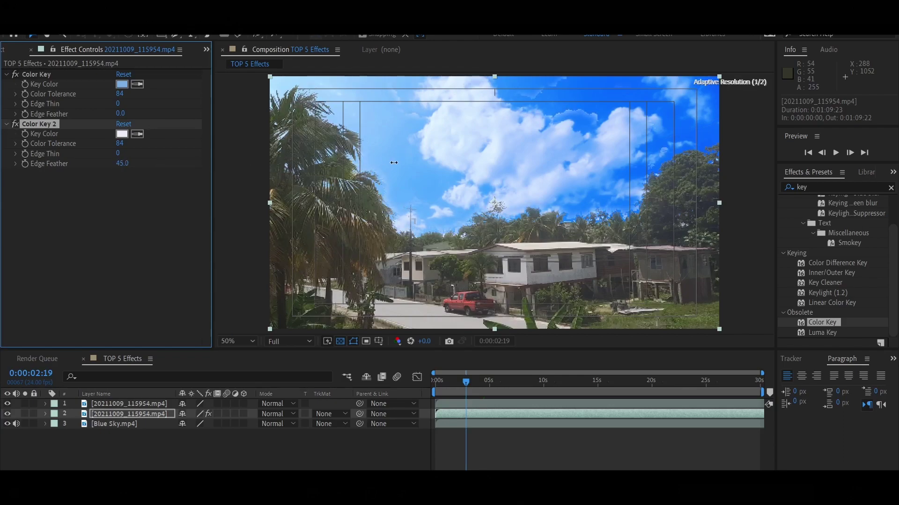
{"action": "left_click_drag", "start_coordinate": [261, 171], "coordinate": [231, 171]}
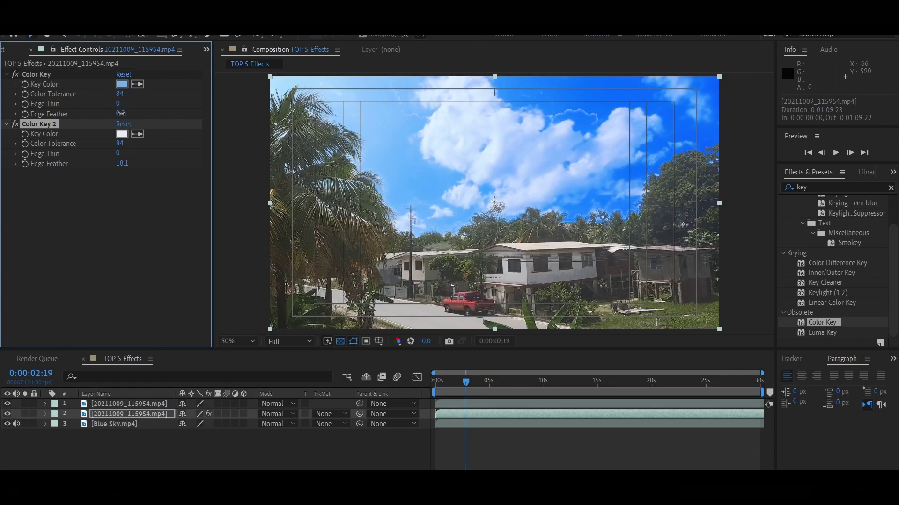
{"action": "left_click_drag", "start_coordinate": [120, 114], "coordinate": [167, 116]}
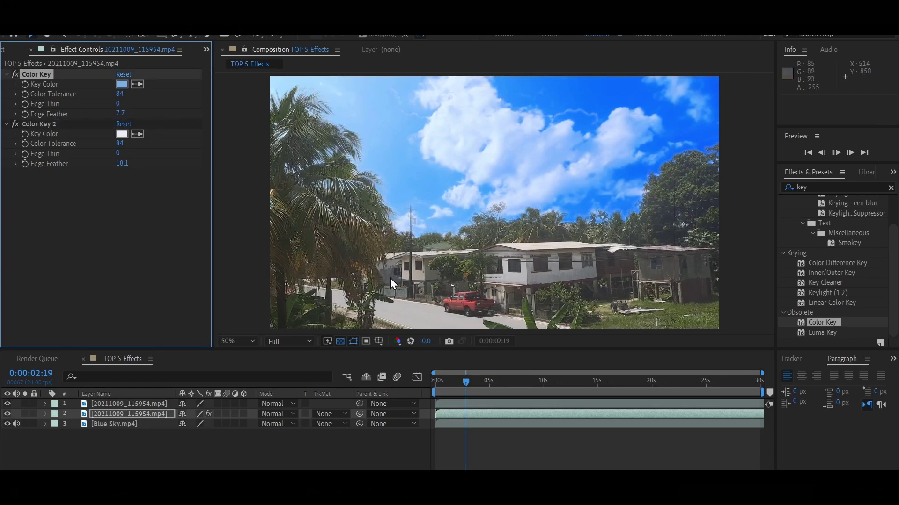
{"action": "key", "text": "space"}
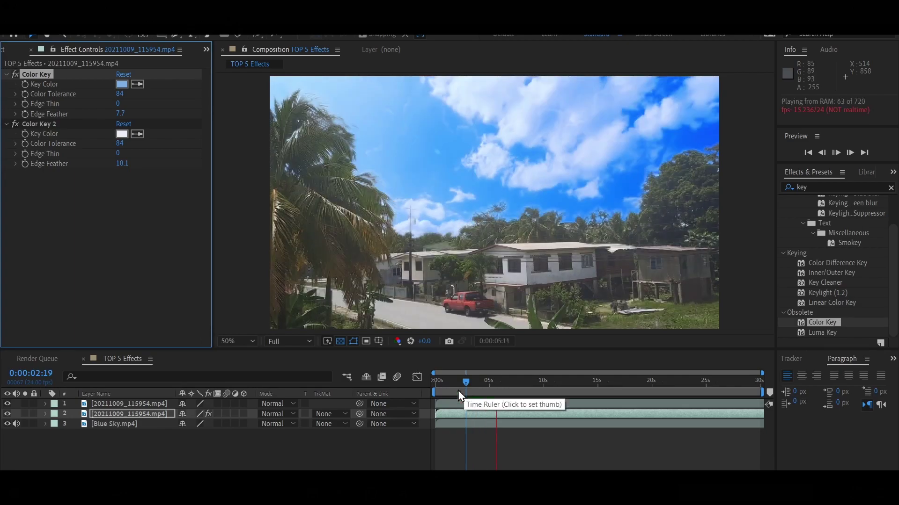
{"action": "key", "text": "space"}
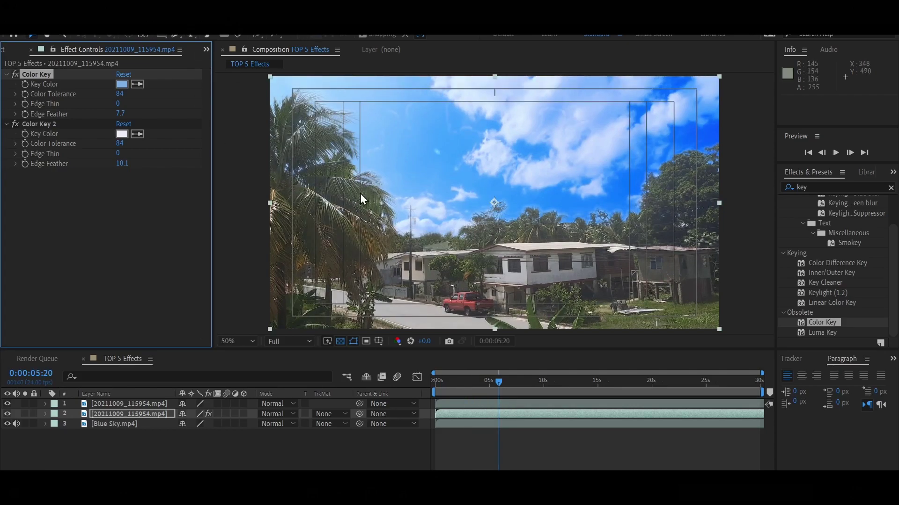
{"action": "left_click", "coordinate": [817, 182]}
{"action": "type", "text": "lumeti"}
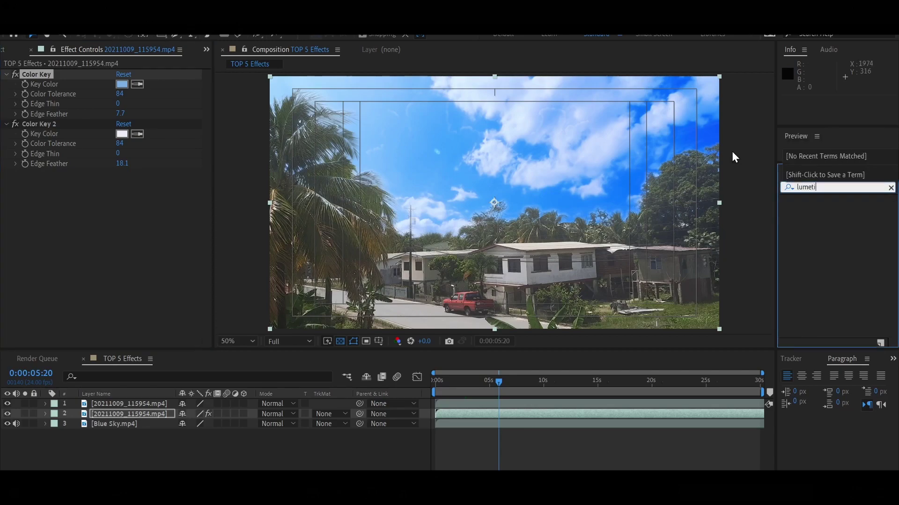
{"action": "key", "text": "BackSpace"}
{"action": "type", "text": "ri"}
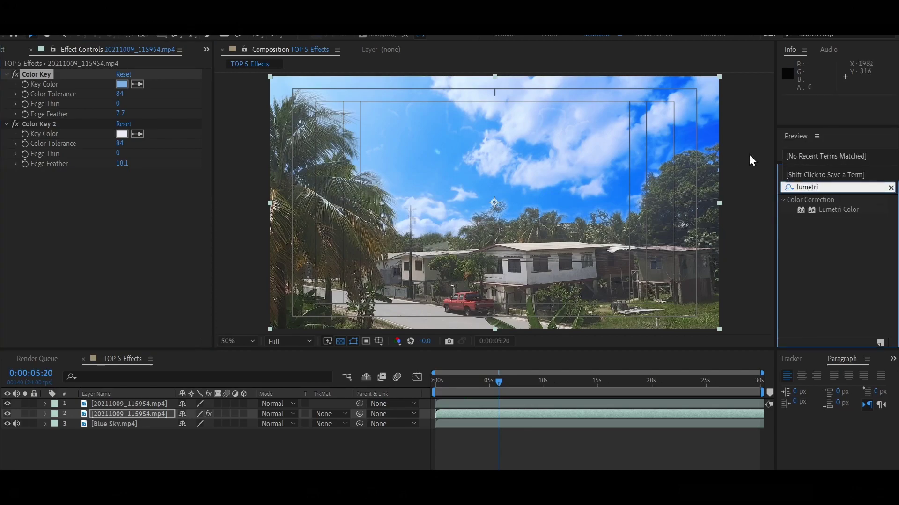
{"action": "left_click_drag", "start_coordinate": [821, 209], "coordinate": [128, 410]}
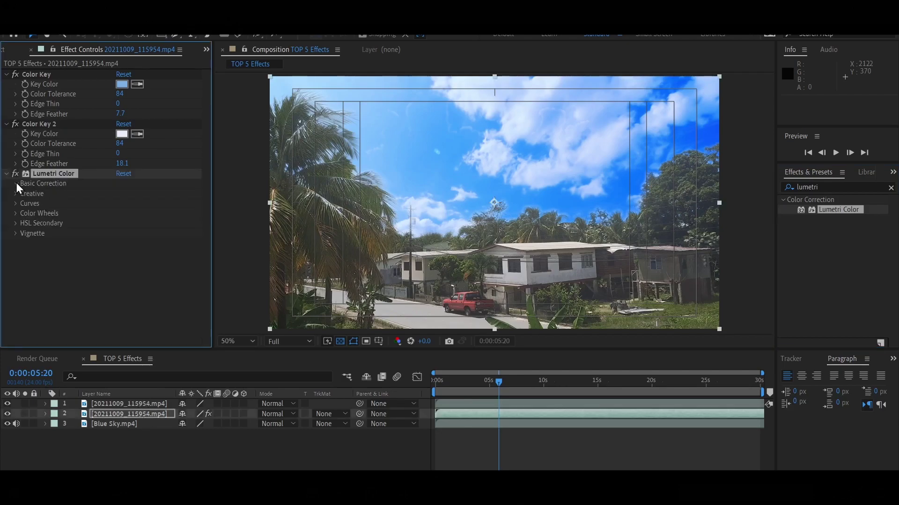
{"action": "left_click", "coordinate": [16, 183]}
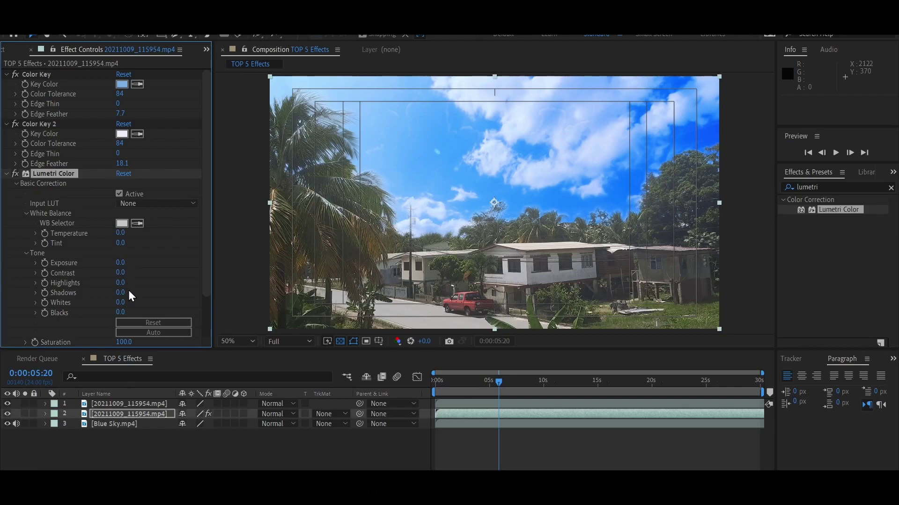
{"action": "scroll", "coordinate": [128, 290], "scroll_direction": "down", "scroll_amount": 3}
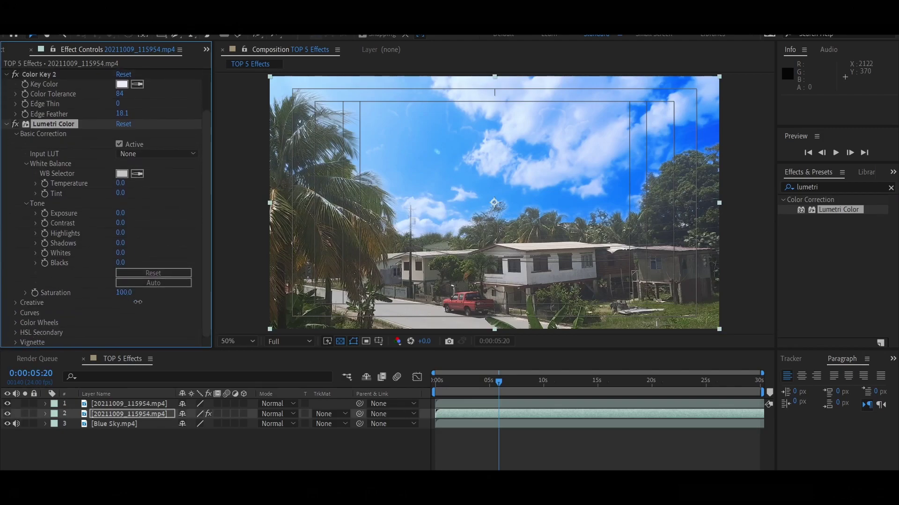
{"action": "left_click_drag", "start_coordinate": [190, 303], "coordinate": [202, 303]}
{"action": "key", "text": "Delete"}
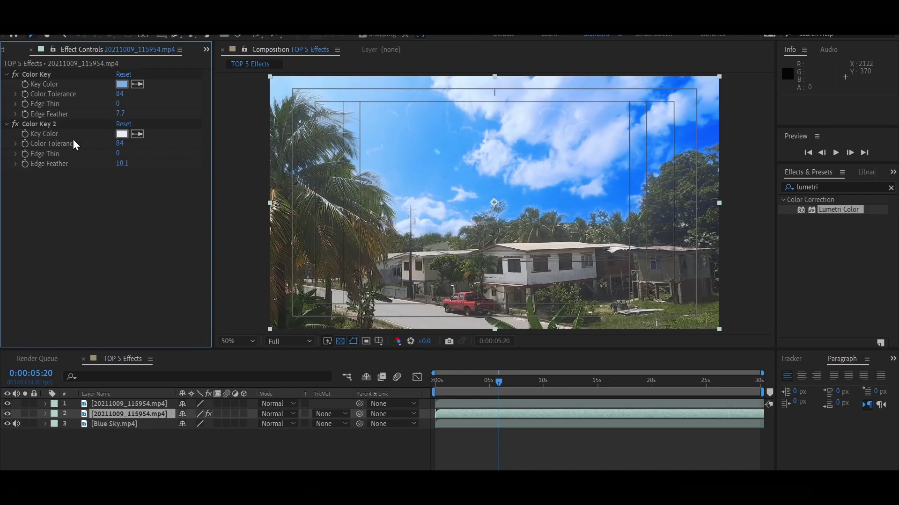